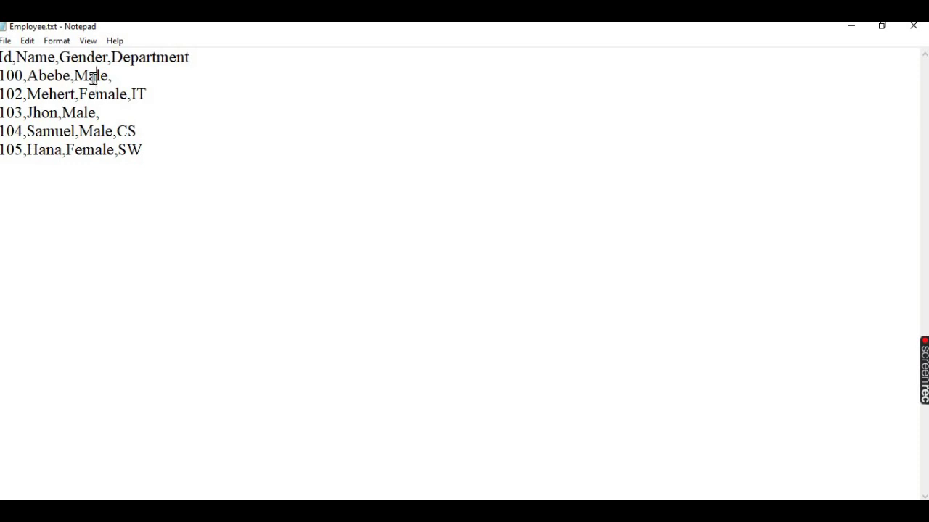
Review the employee records in Employee.txt, comparing rows with a missing department against rows that have one
triple_click(93, 78)
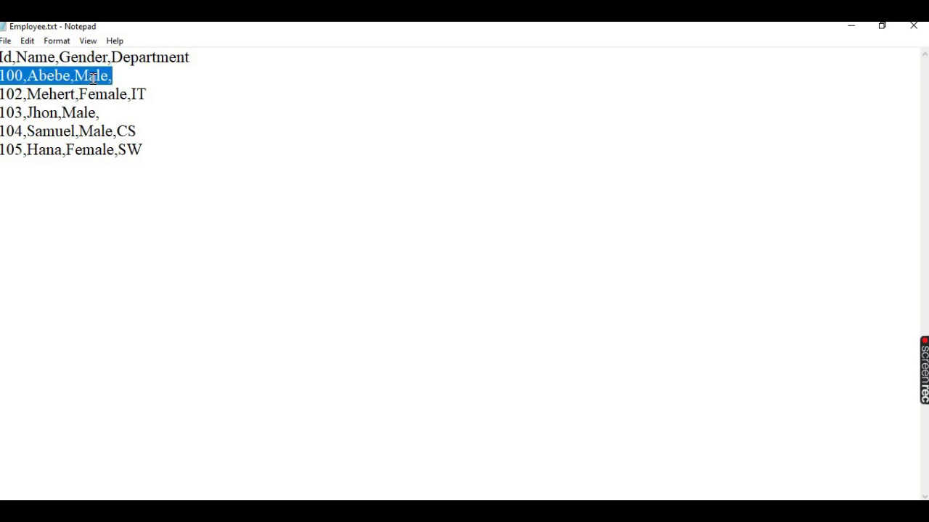
triple_click(101, 93)
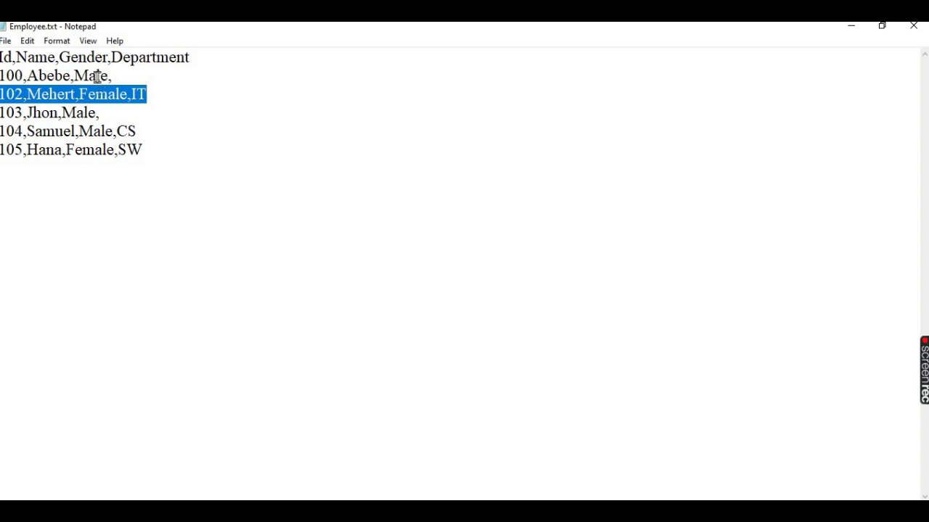
triple_click(94, 76)
click(107, 91)
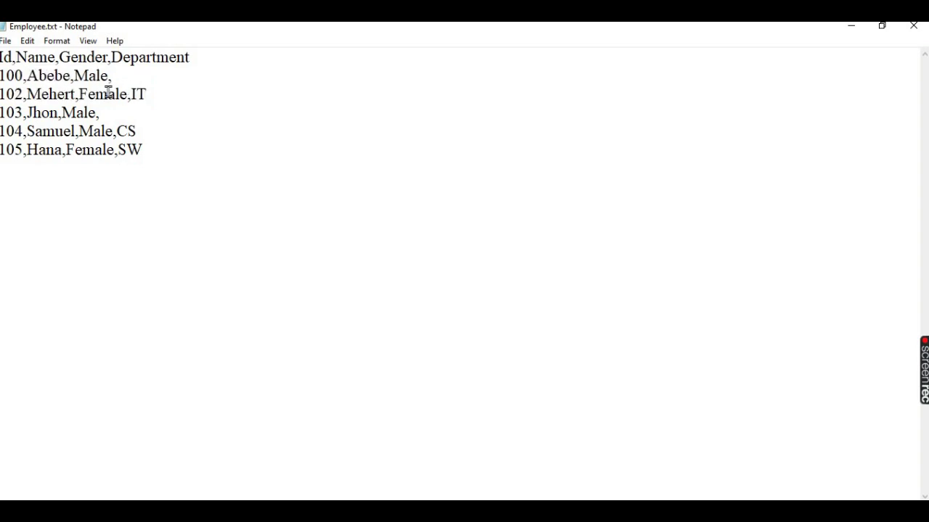
triple_click(110, 94)
click(143, 127)
Switch to SQL Server Management Studio and run the query select * from Employee_ONE
key(alt+Tab)
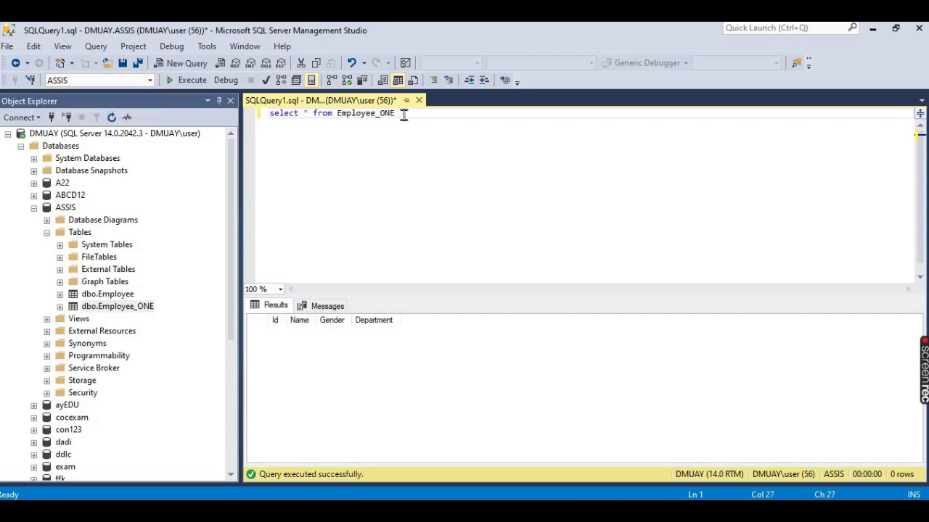
drag(404, 114, 258, 117)
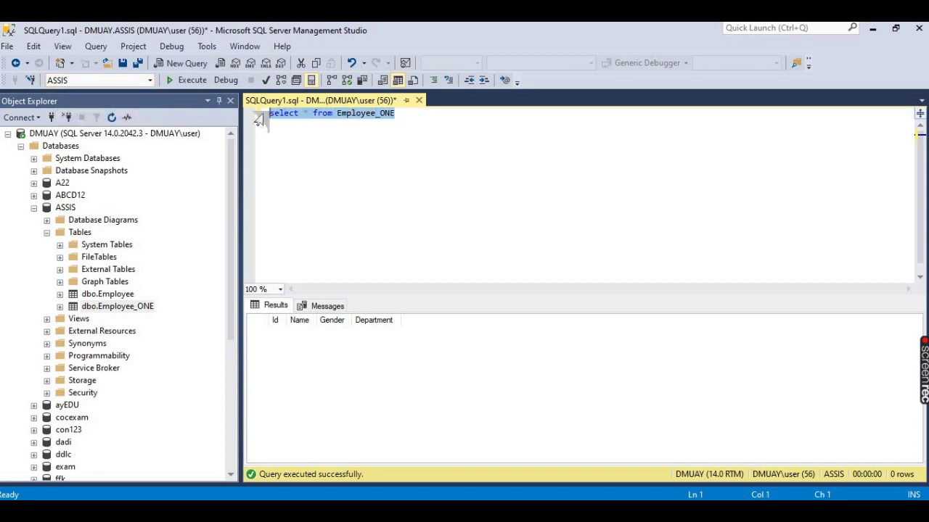
click(191, 81)
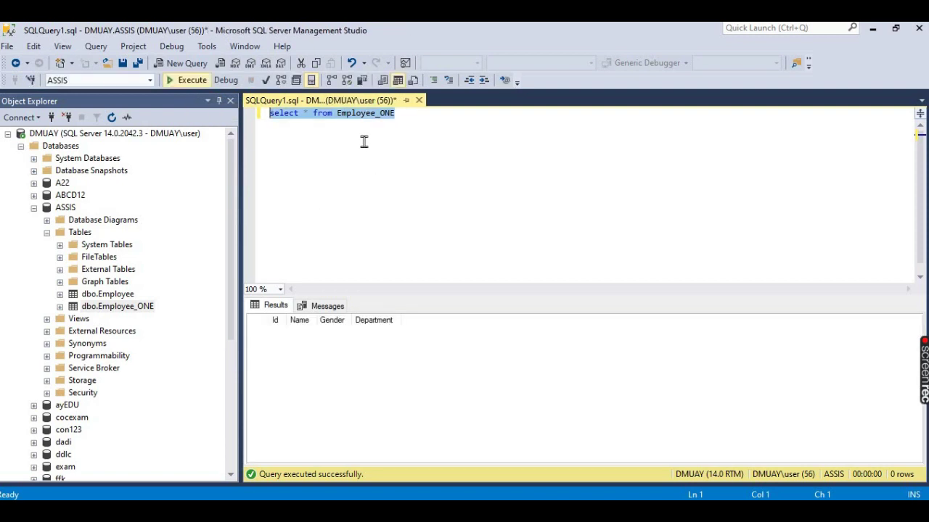
Open the dbo.Employee_ONE table's design and examine the data types of the Name and Gender columns
right_click(126, 311)
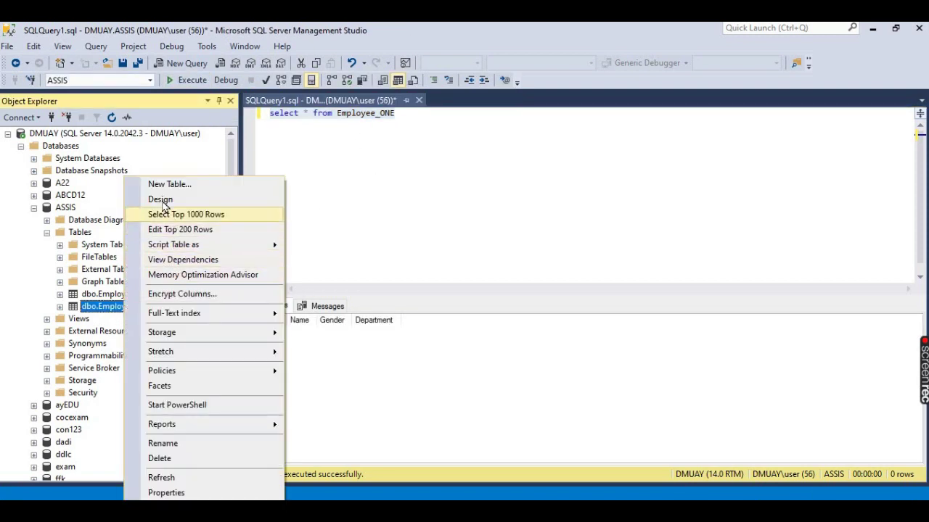
click(160, 200)
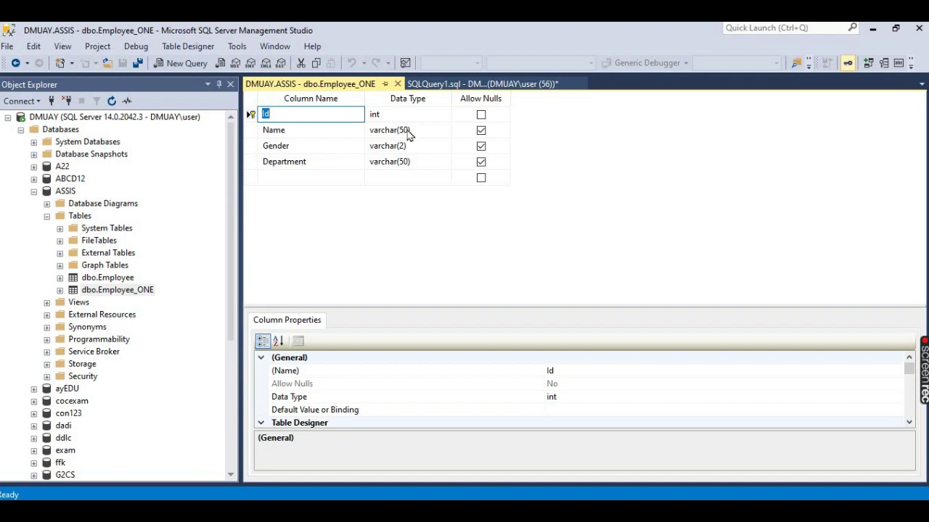
click(407, 130)
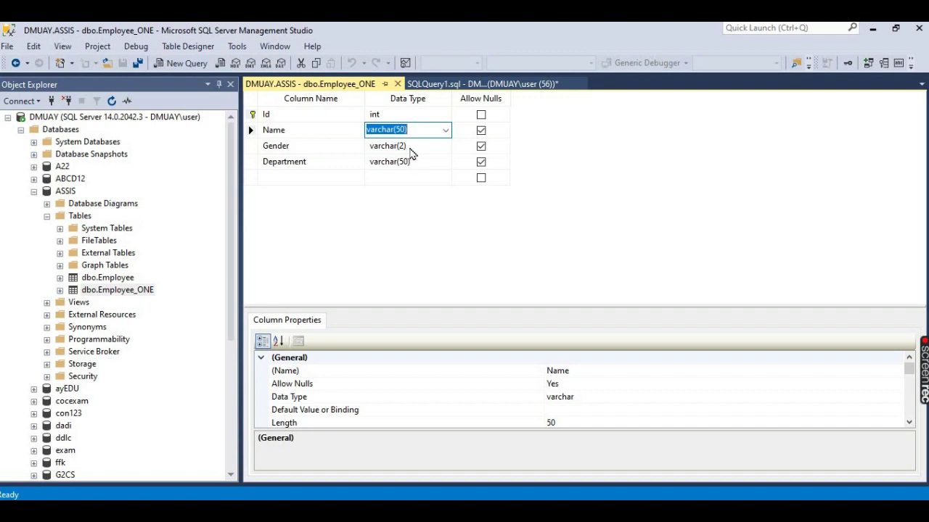
click(410, 147)
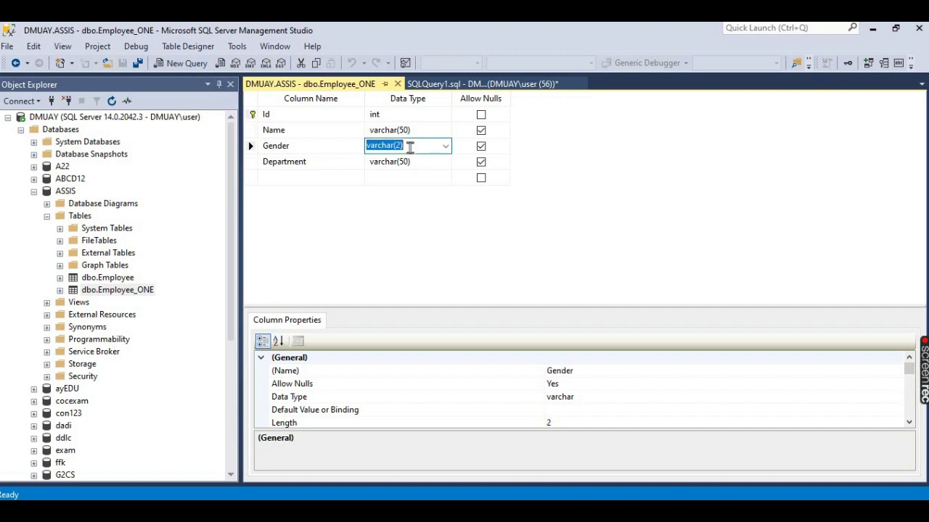
click(410, 147)
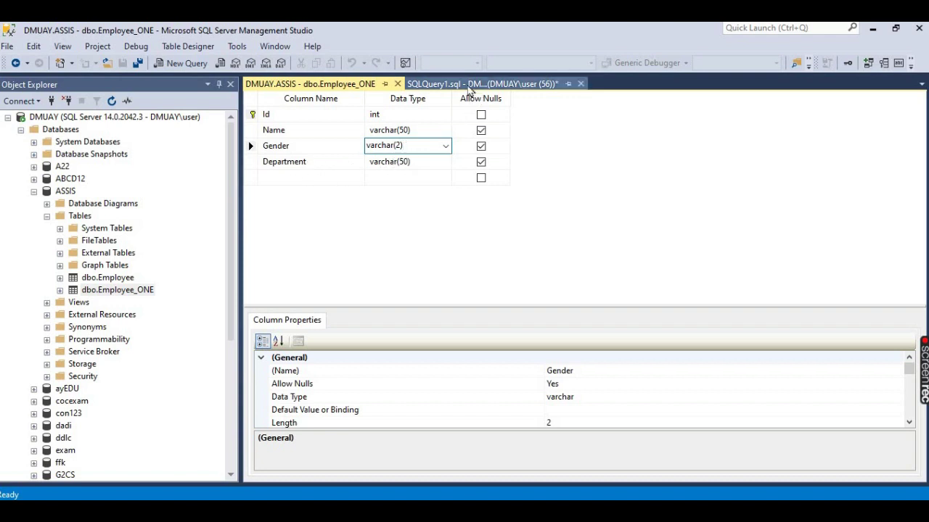
Return to the Employee_ONE query and compare its result columns with the contents of Employee.txt
click(475, 85)
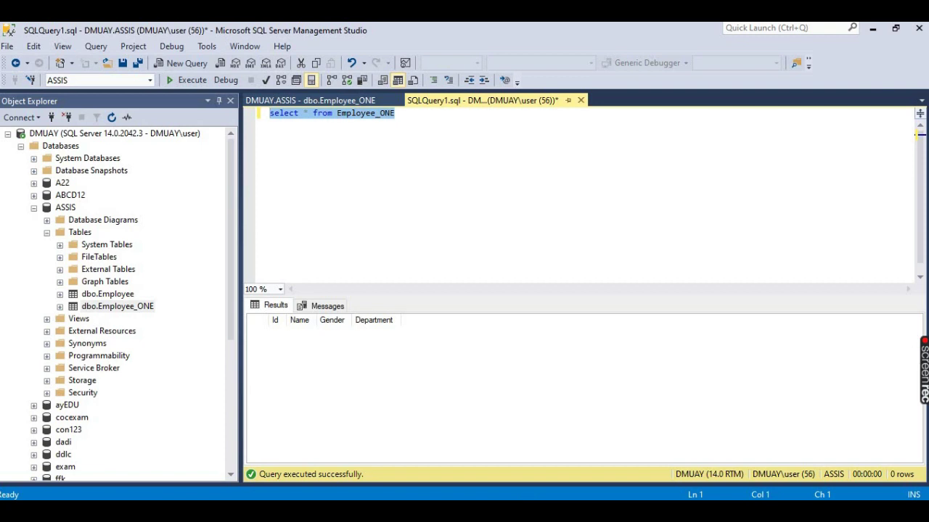
key(alt+Tab)
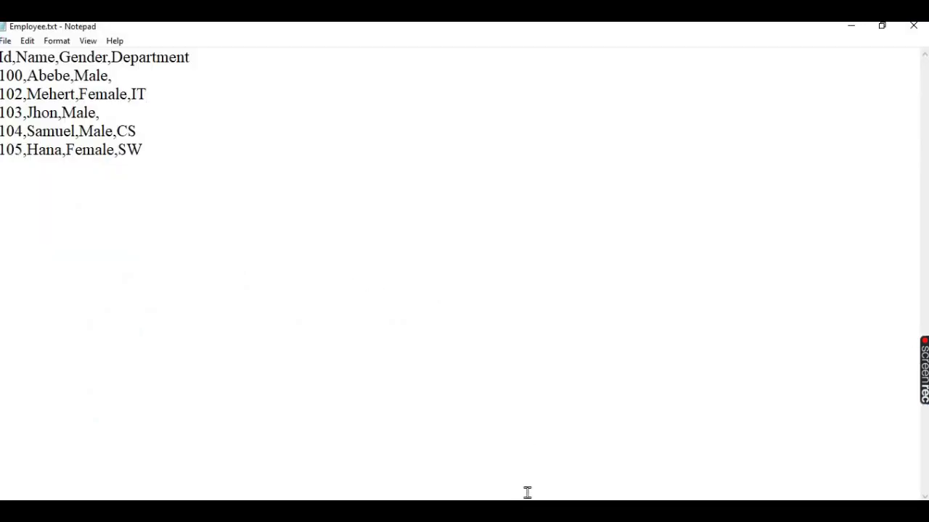
key(alt+Tab)
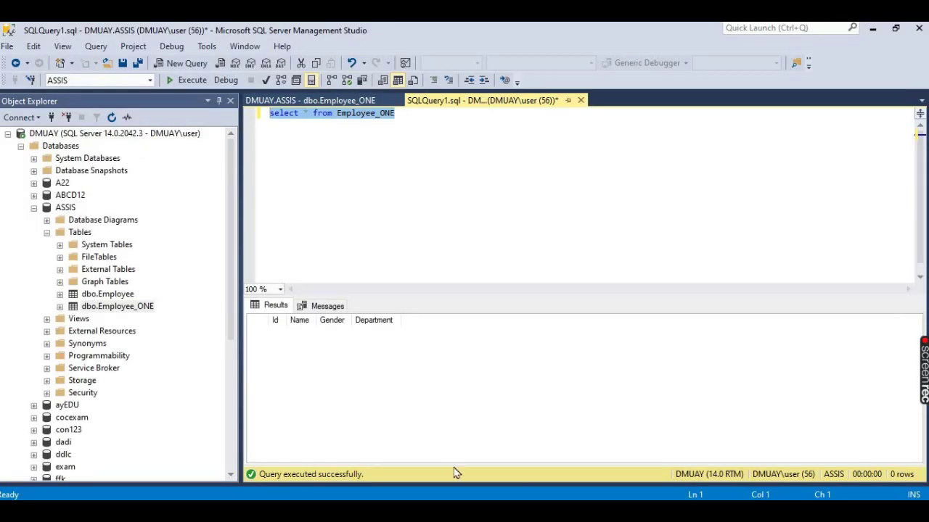
Switch to Visual Studio and create a new SSIS package in the SSIS TRAINING project
key(alt+Tab)
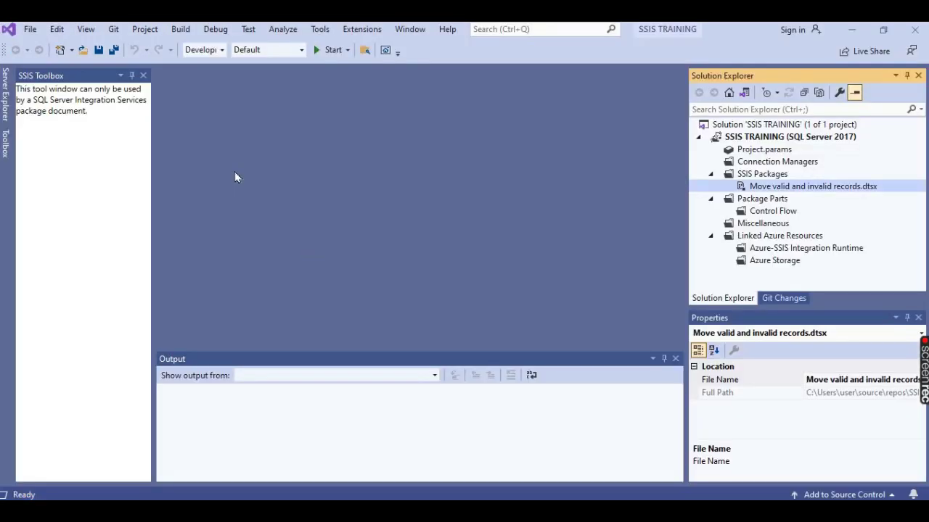
click(757, 182)
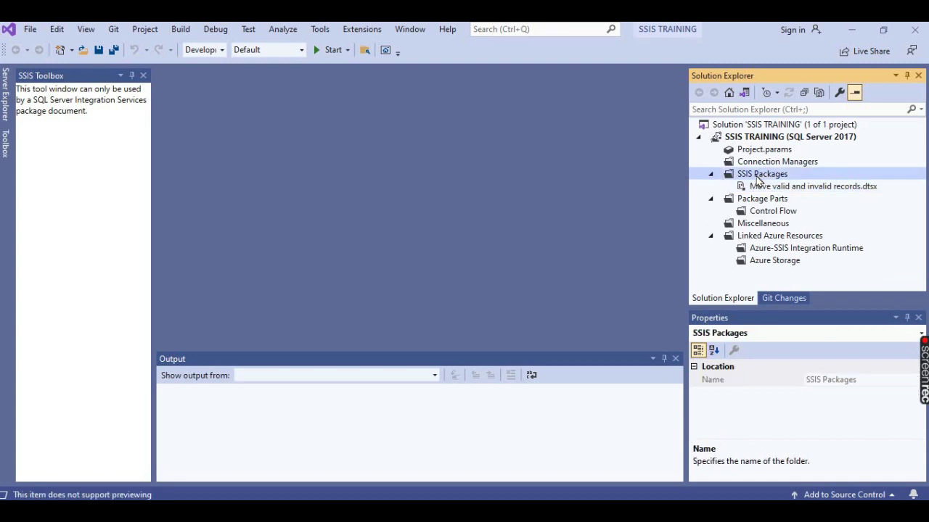
right_click(756, 176)
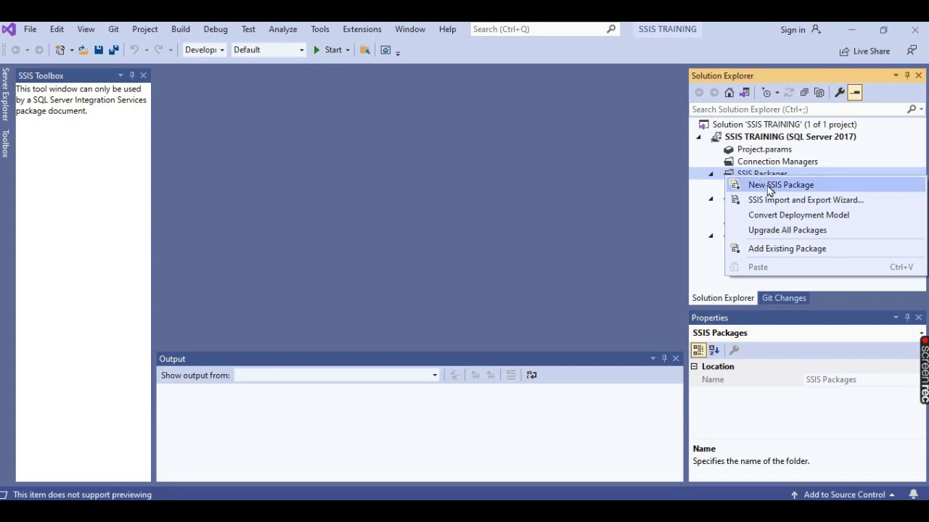
click(769, 185)
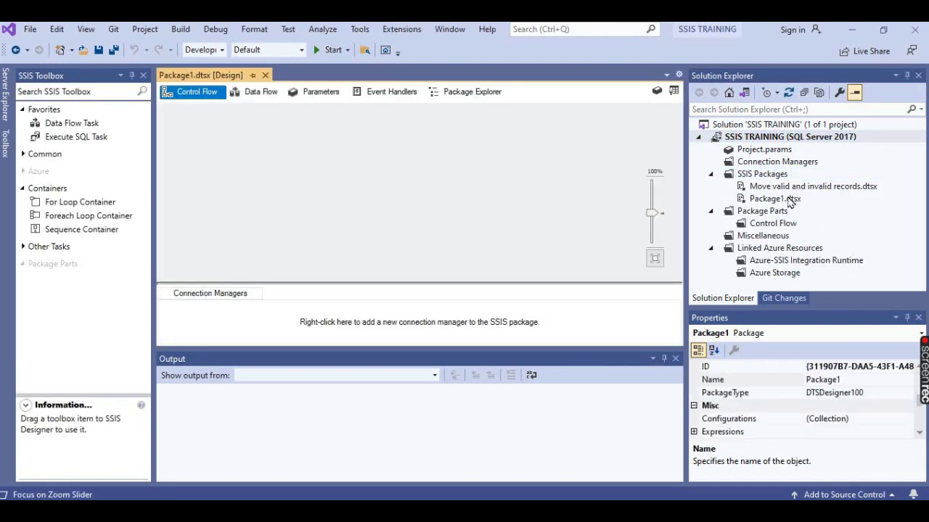
Rename the package Package1.dtsx to "drived column.dtsx" and accept reloading all changed files
click(768, 202)
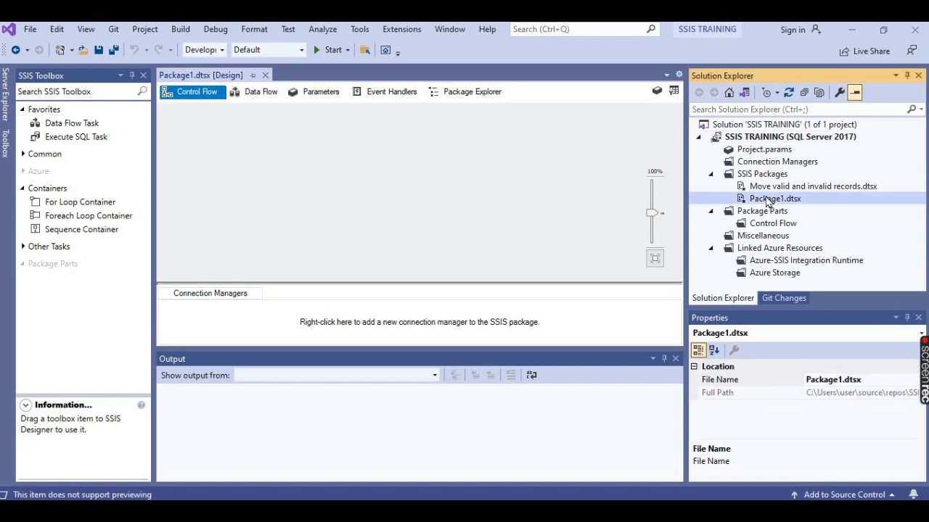
right_click(768, 202)
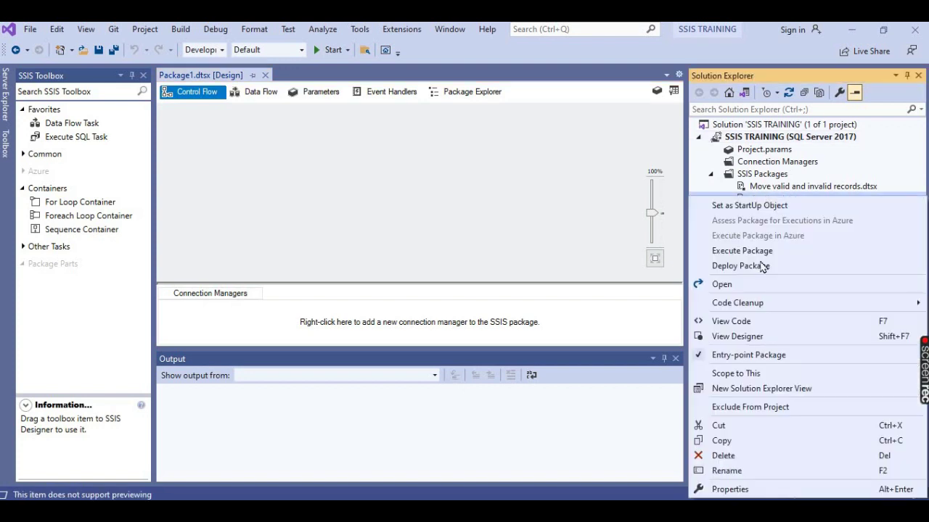
click(726, 470)
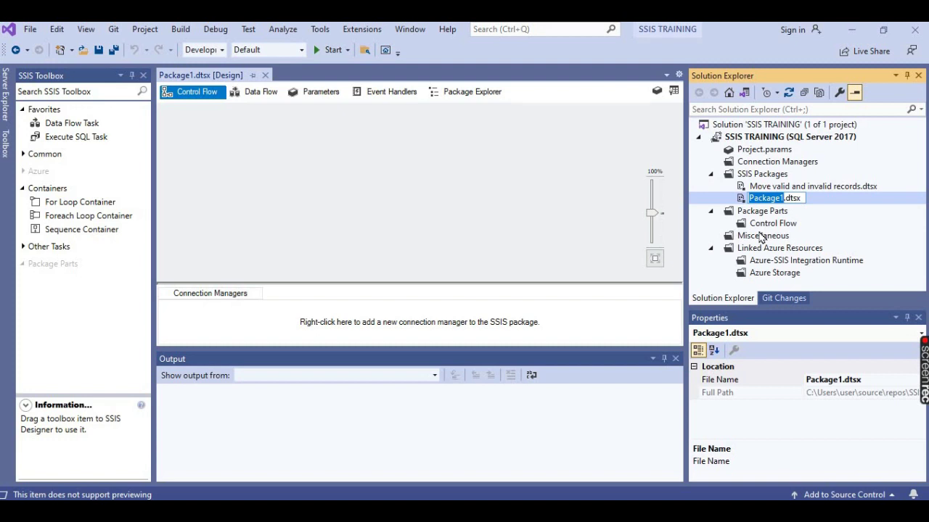
text(drived c)
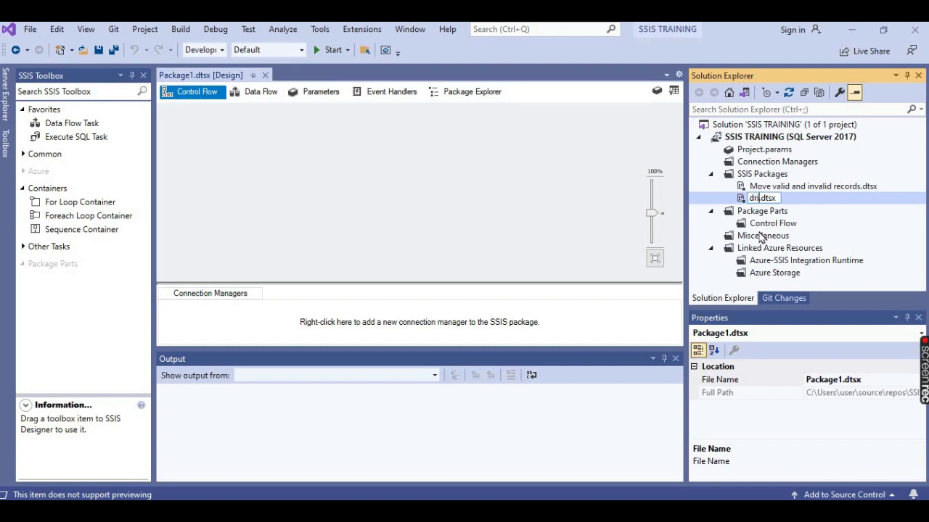
text(olumn)
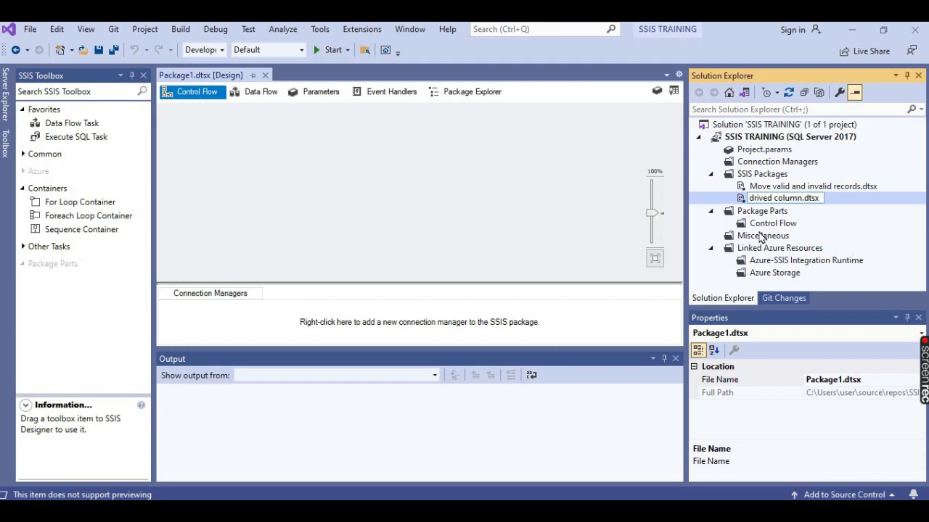
key(Return)
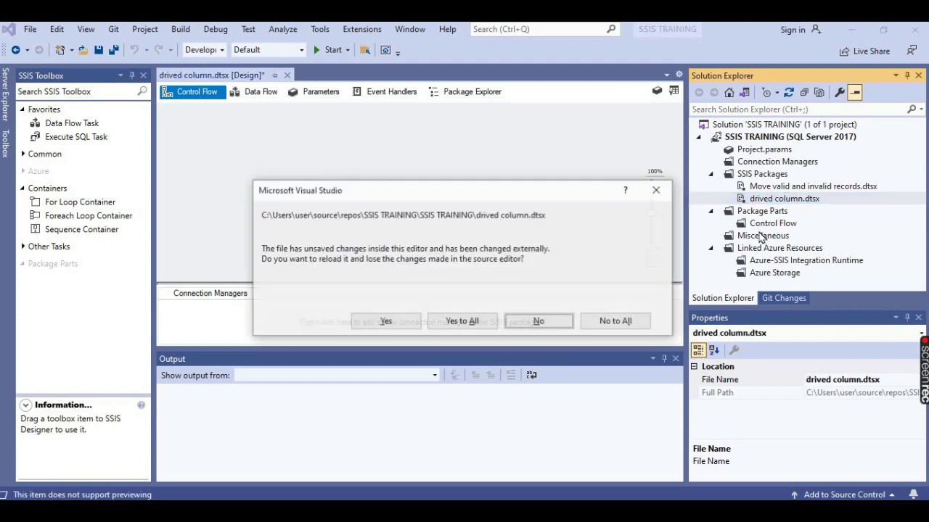
click(456, 321)
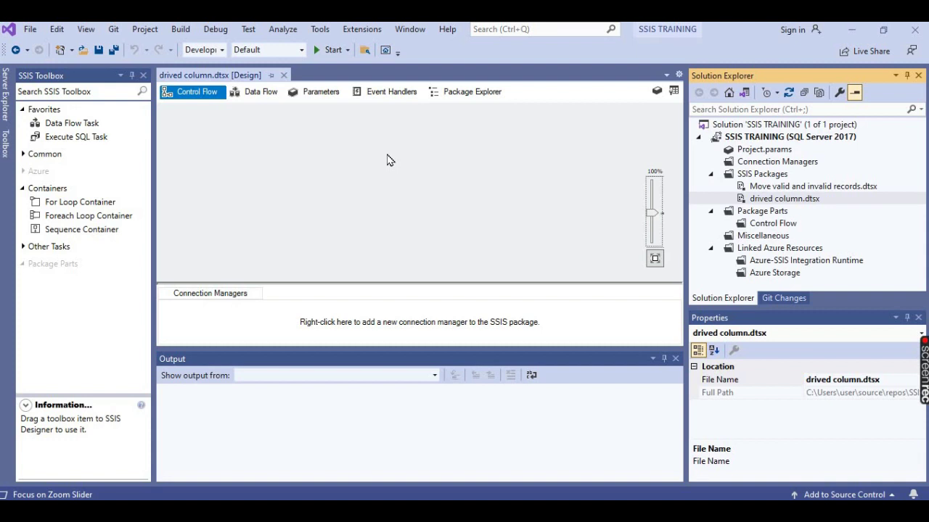
Add a Data Flow Task to the control flow of the drived column package
click(72, 124)
drag(74, 128, 200, 118)
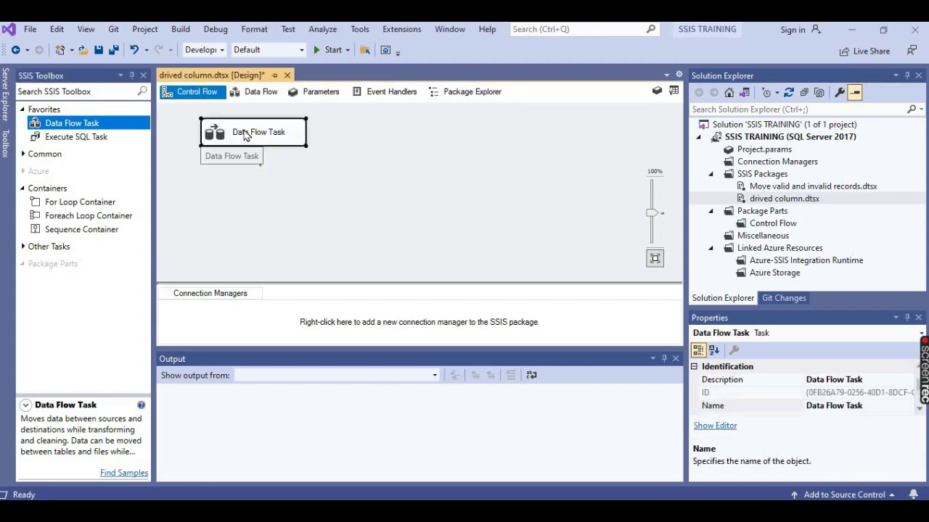
click(246, 134)
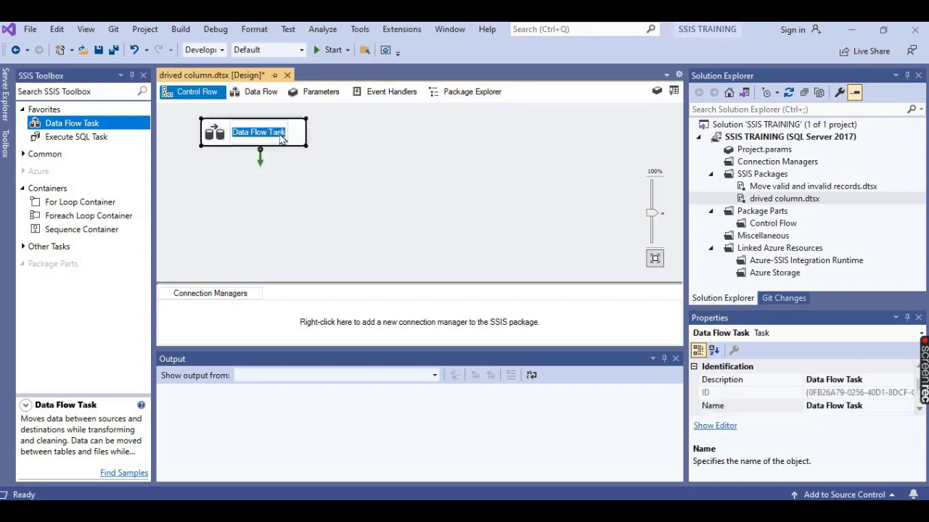
key(Escape)
click(263, 134)
right_click(263, 133)
key(Escape)
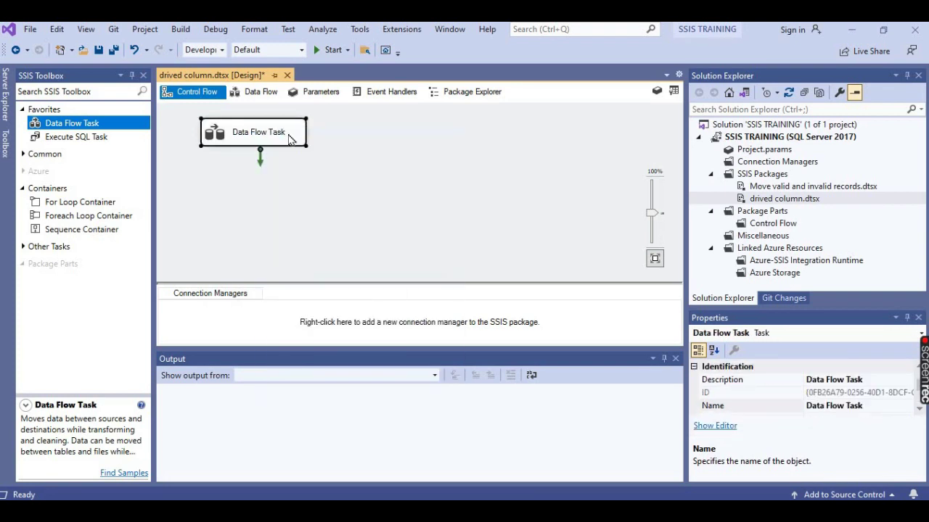
Open the Data Flow Task to edit its data flow
double_click(288, 137)
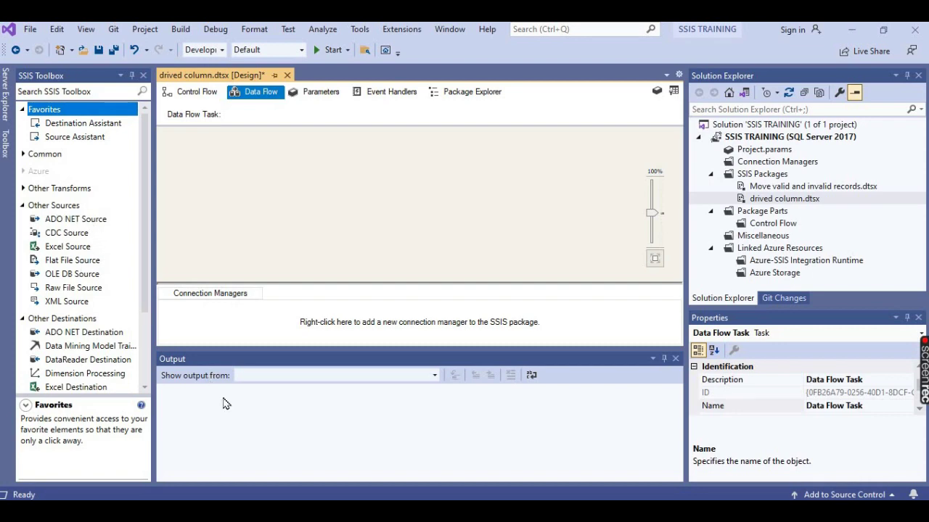
Check the source file Employee.txt in the SSISDB FILE folder, close it, and return to Visual Studio
click(328, 464)
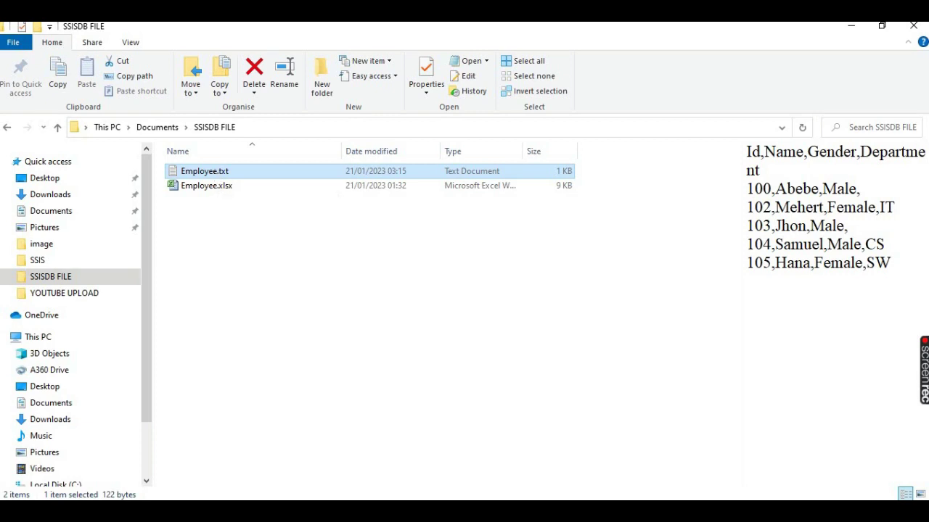
key(Return)
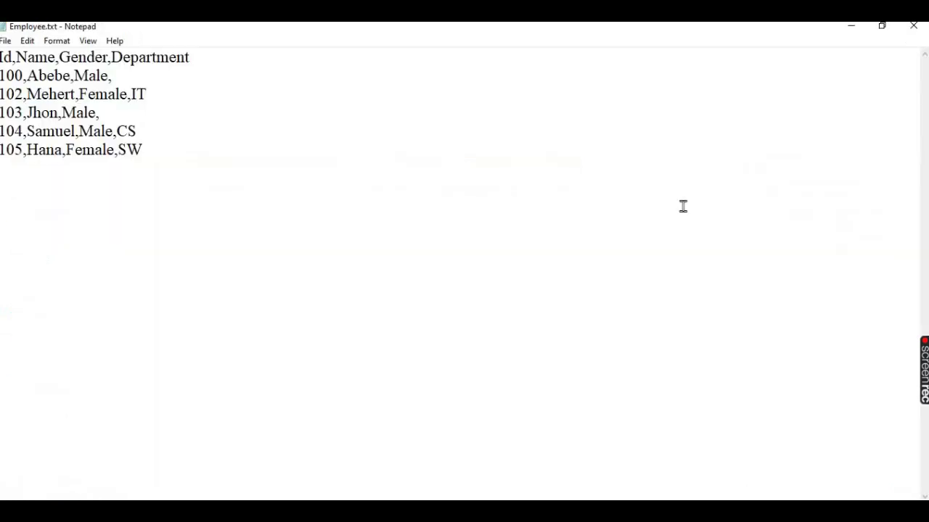
click(917, 32)
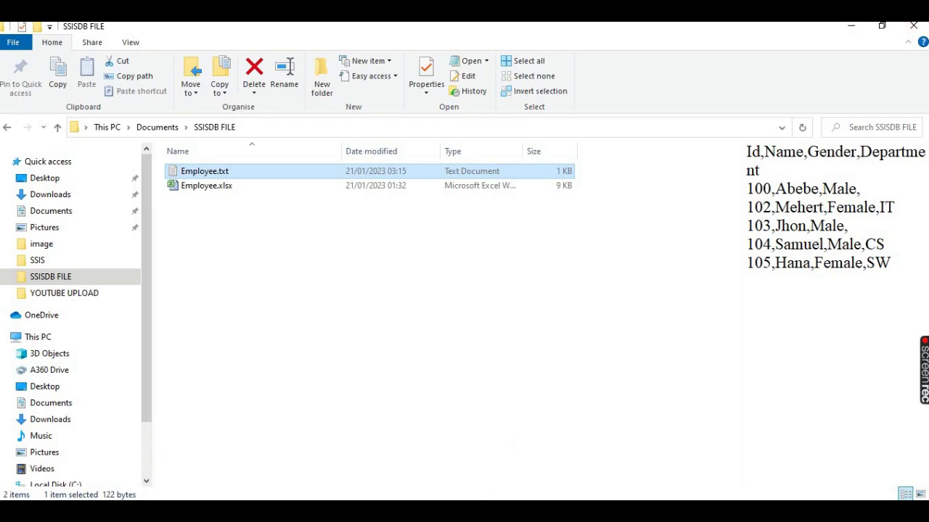
key(alt+Tab)
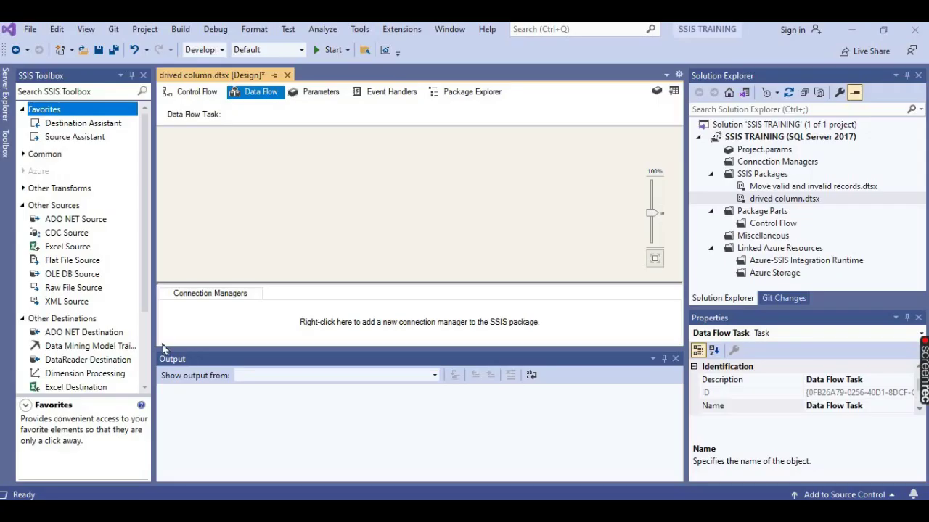
Add a Flat File Source to the Data Flow Task's data flow
click(62, 262)
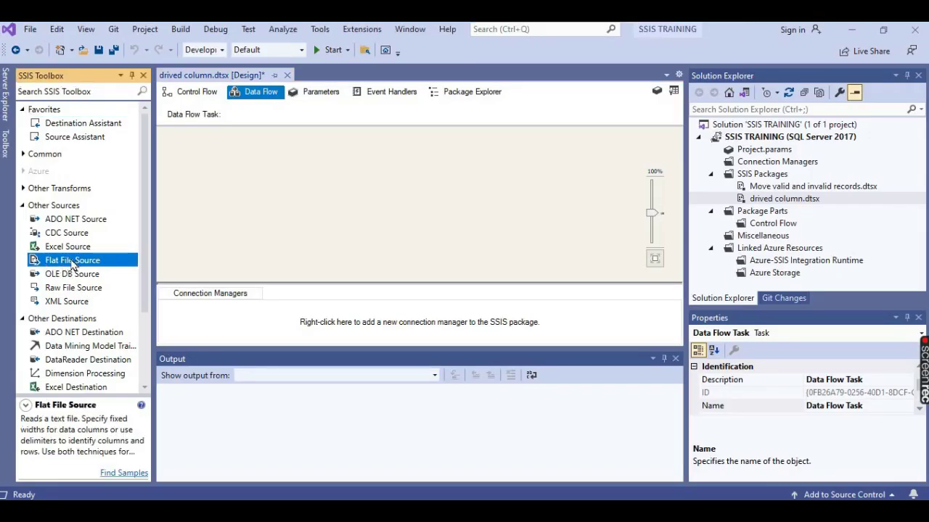
drag(71, 265, 174, 134)
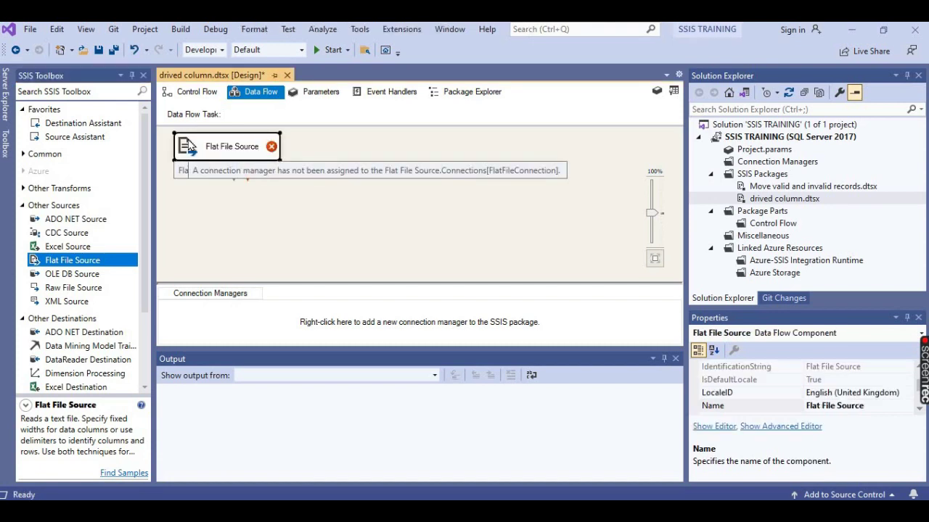
Open the Flat File Source for editing and start a new flat file connection manager for it
right_click(230, 151)
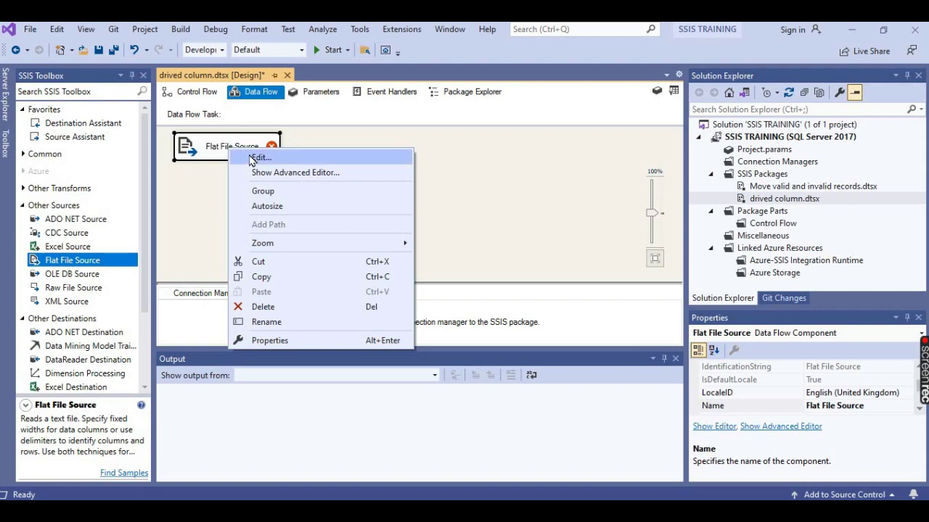
click(260, 157)
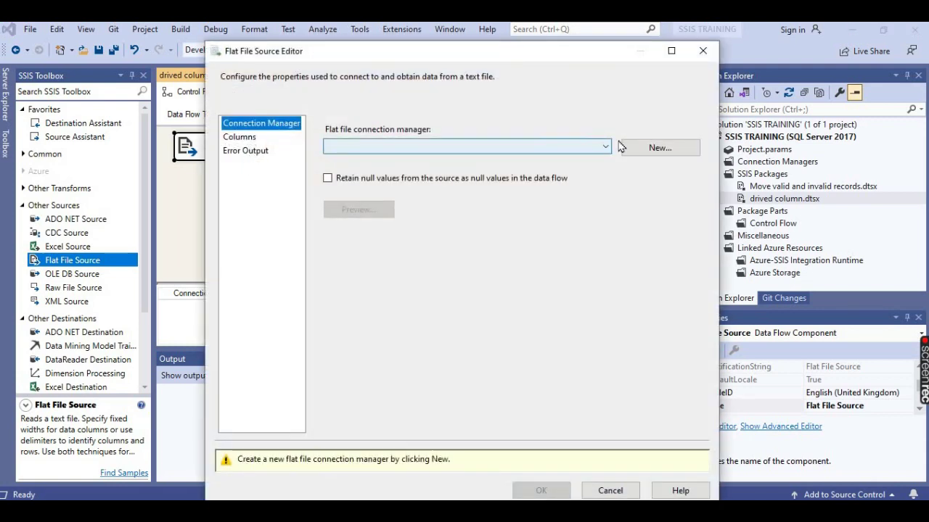
click(645, 147)
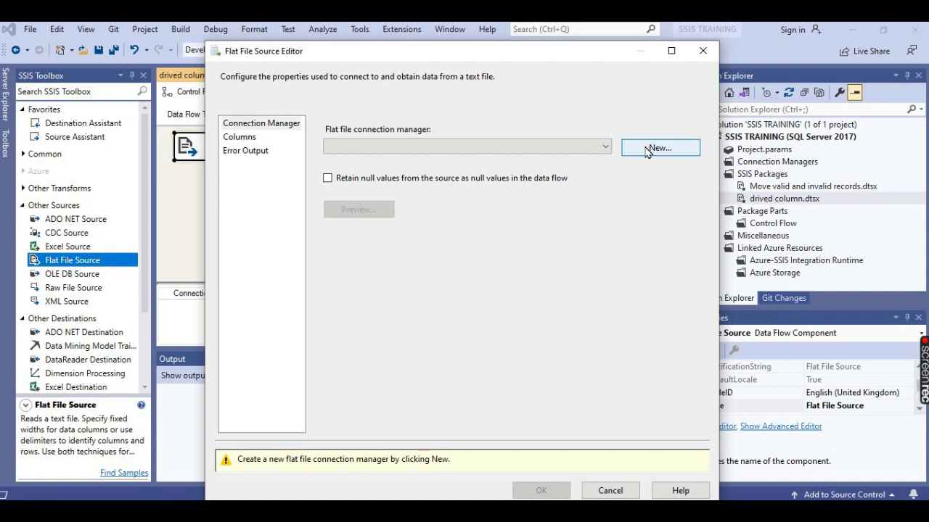
click(646, 149)
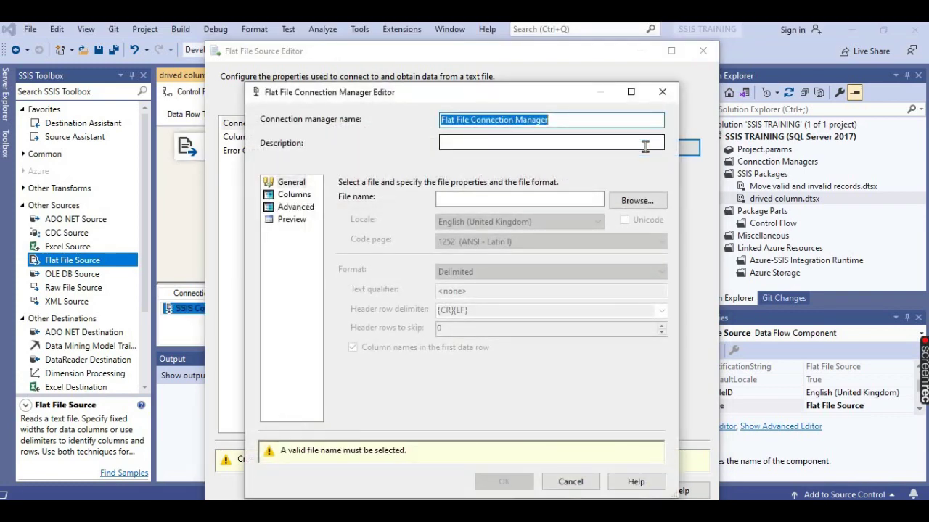
click(571, 121)
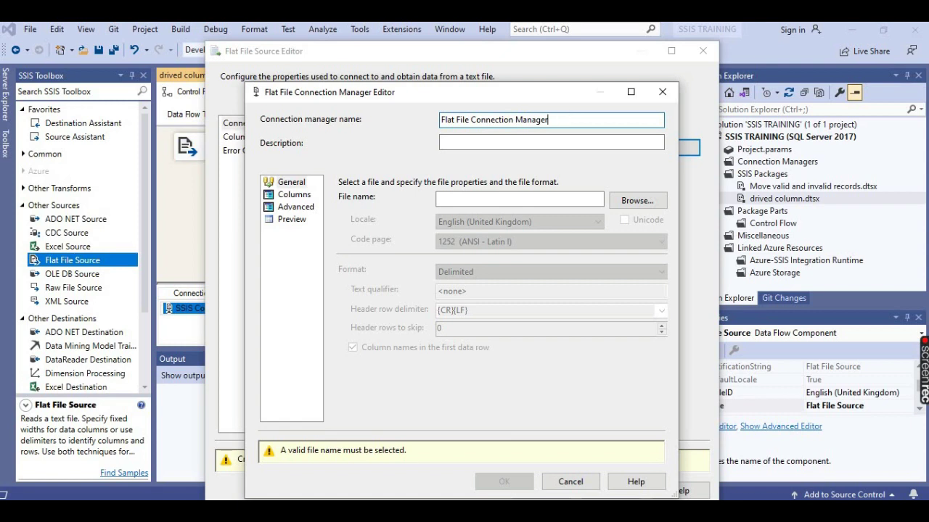
click(535, 141)
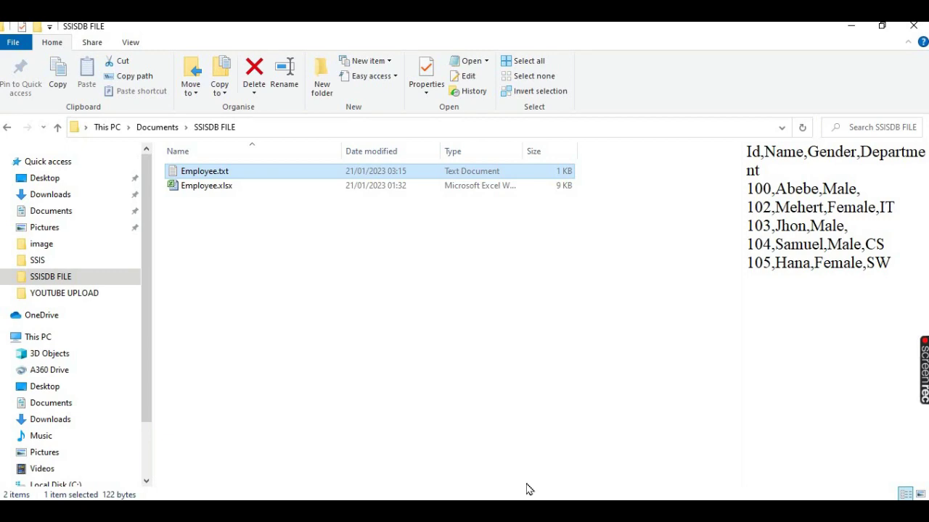
Choose Employee.txt in the SSISDB FILE folder as the connection manager's source file
key(alt+Tab)
key(alt+Tab)
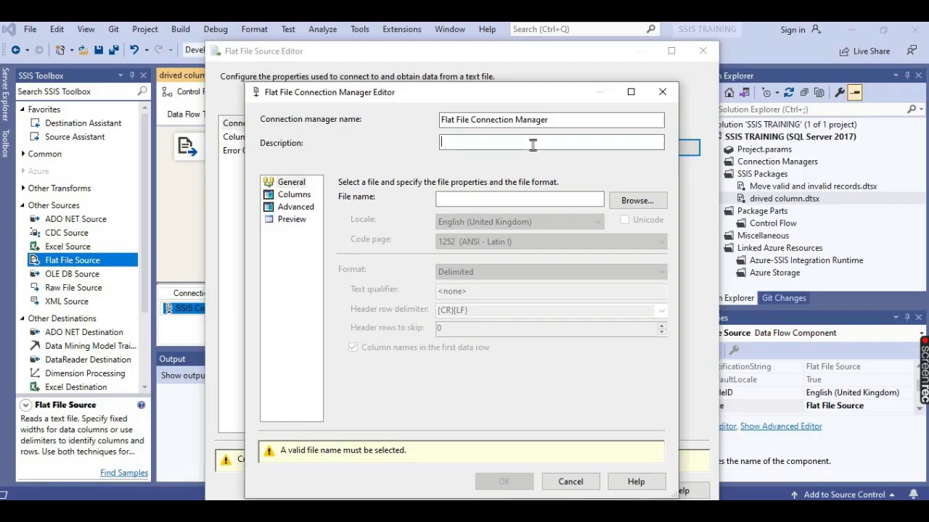
click(634, 203)
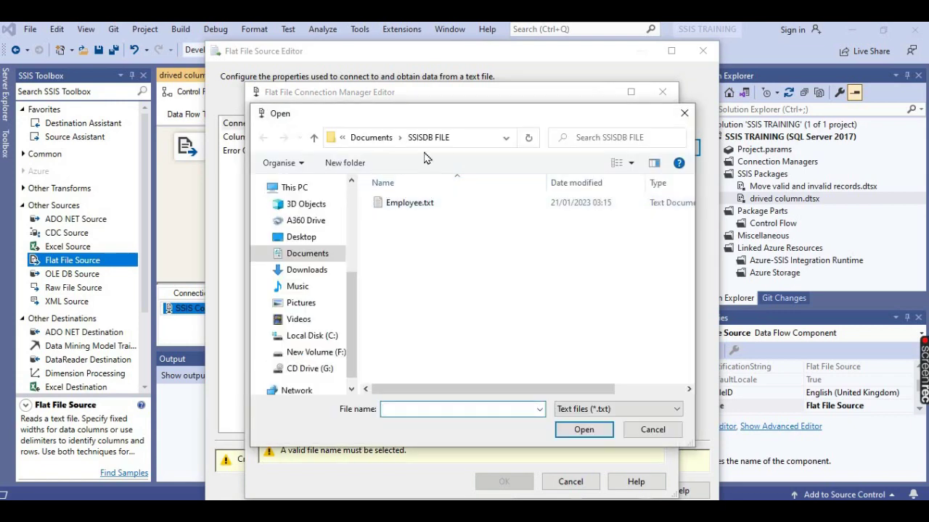
click(410, 207)
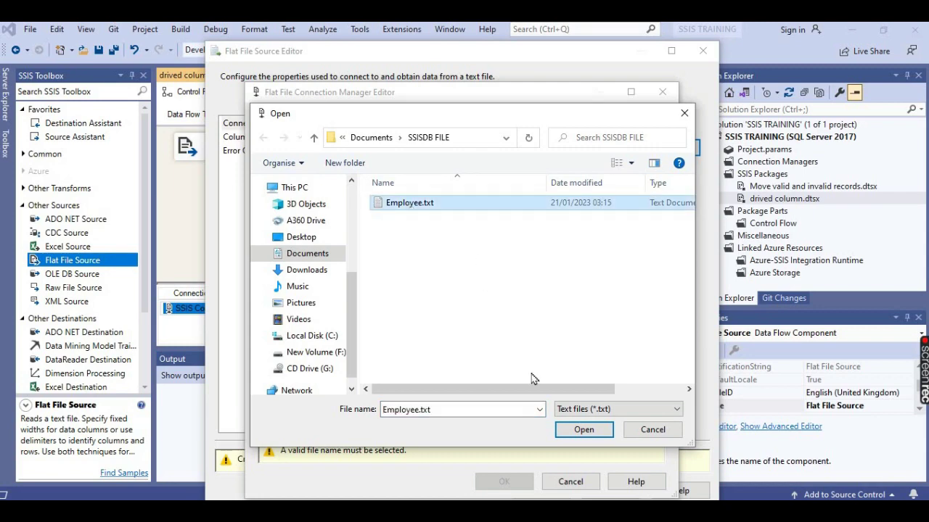
click(573, 433)
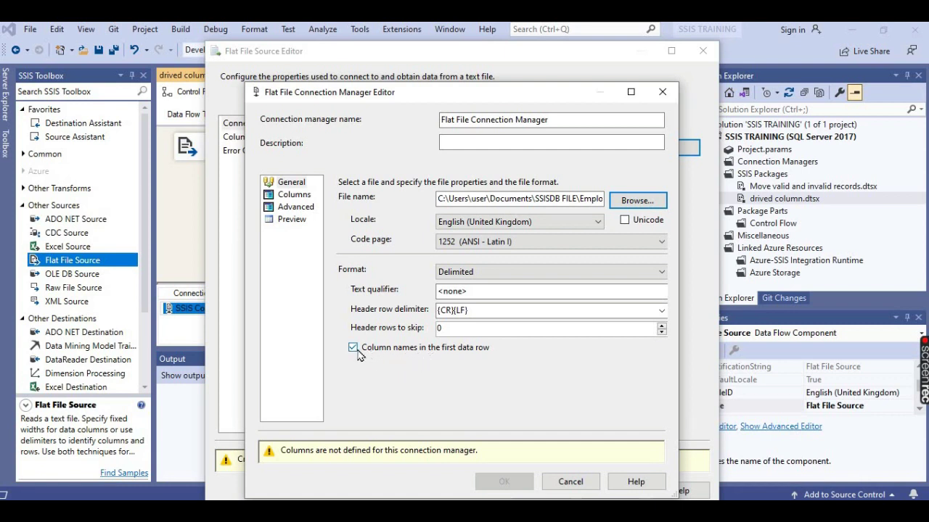
Load the file's comma-delimited column definitions and check the Department entries for Ids 100 and 103 in the row preview
click(293, 195)
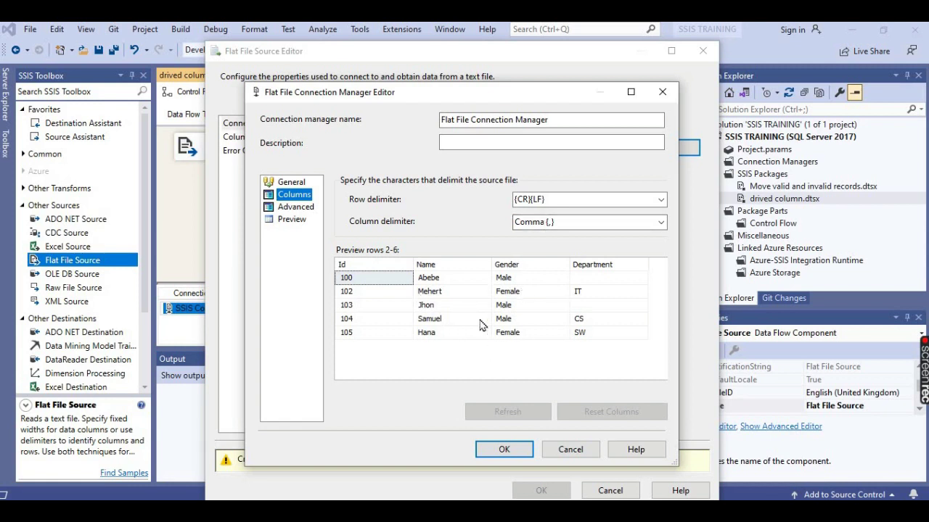
click(345, 279)
click(580, 279)
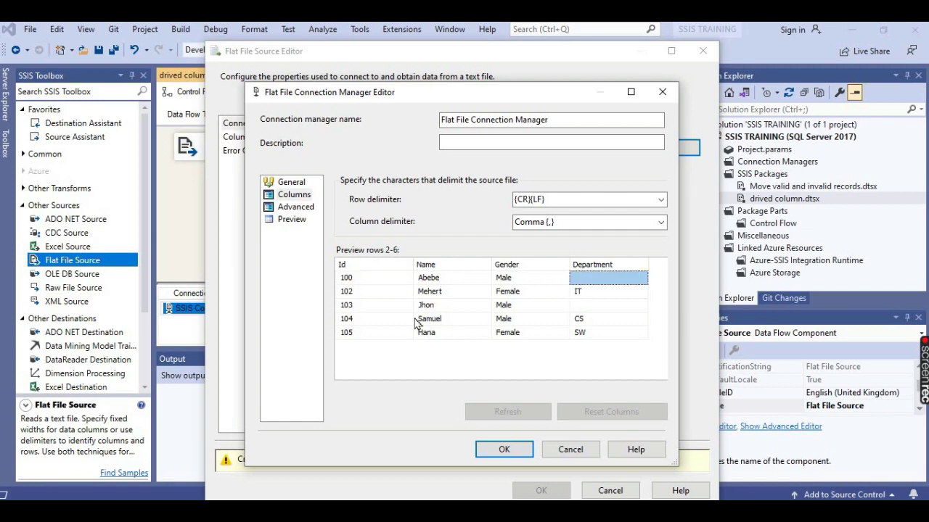
click(354, 305)
click(584, 310)
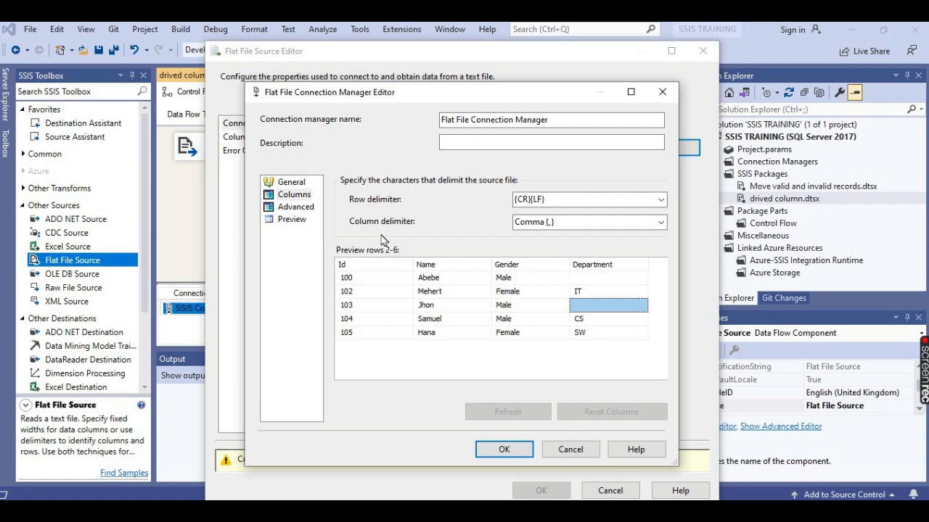
Set the data type of the Id column to four-byte signed integer [DT_I4]
click(296, 208)
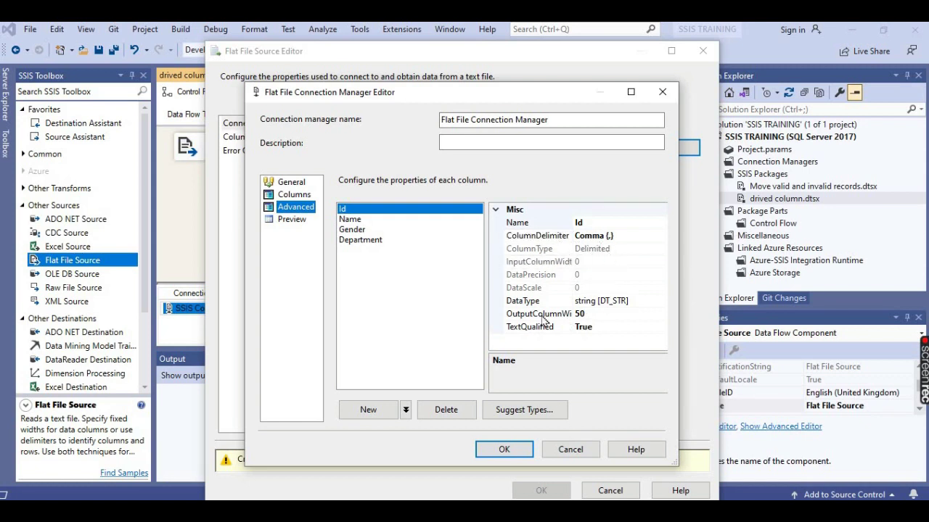
click(516, 306)
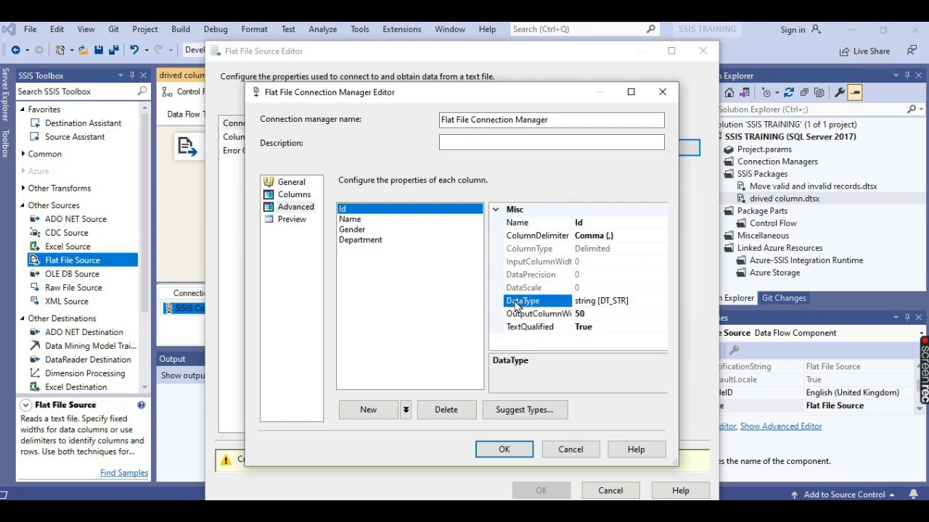
click(541, 304)
click(294, 194)
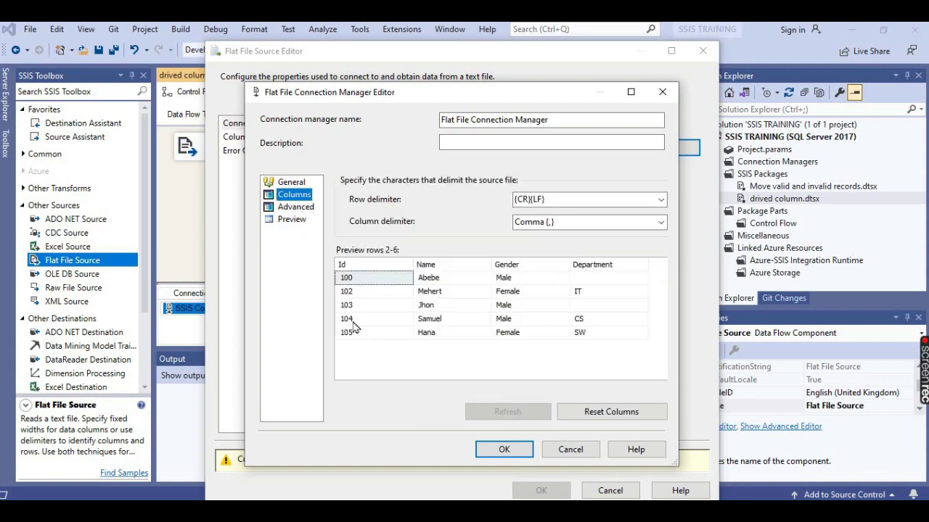
click(295, 207)
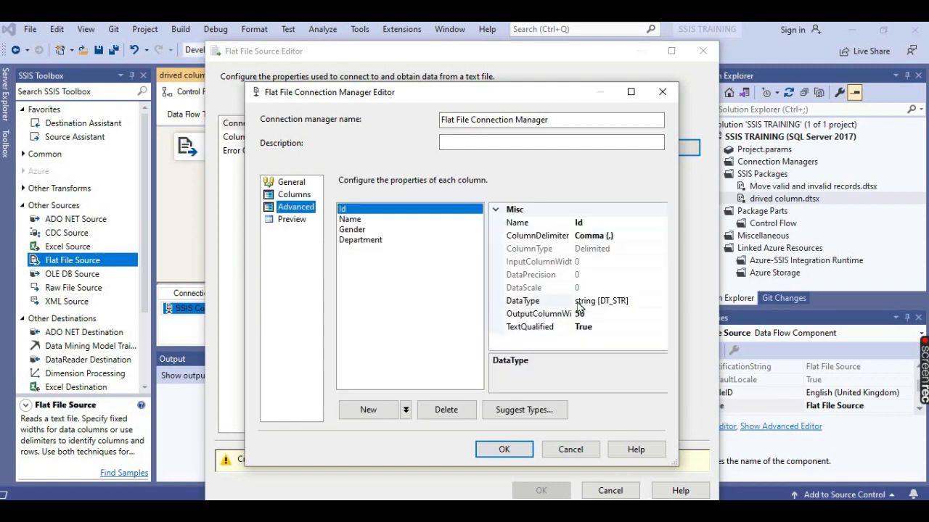
click(637, 300)
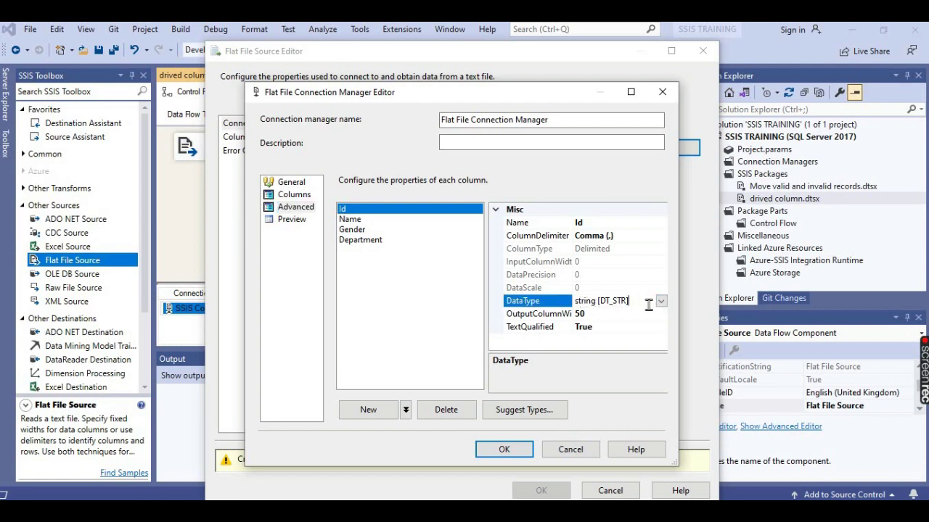
click(661, 302)
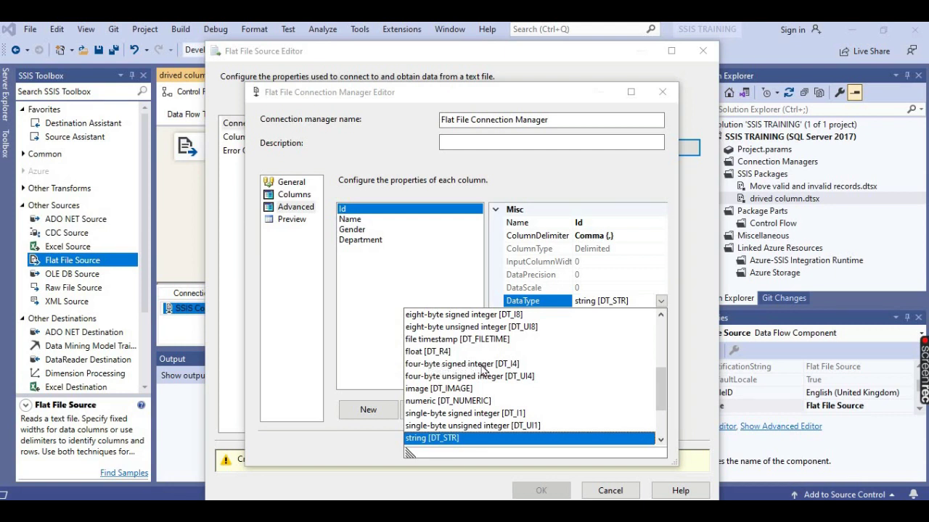
click(483, 364)
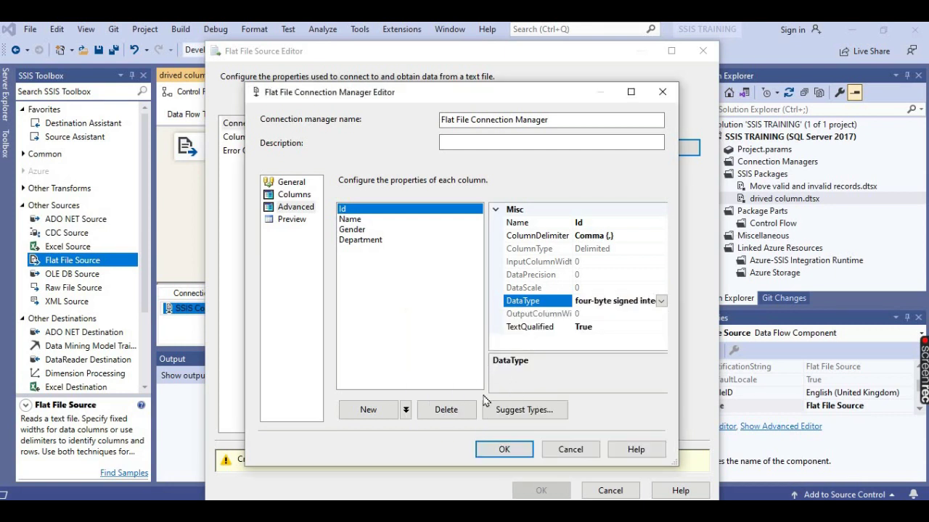
Set the Gender column's output width to 2, compare with the Employee_ONE table in SQL Server Management Studio, and accept the connection manager
click(348, 220)
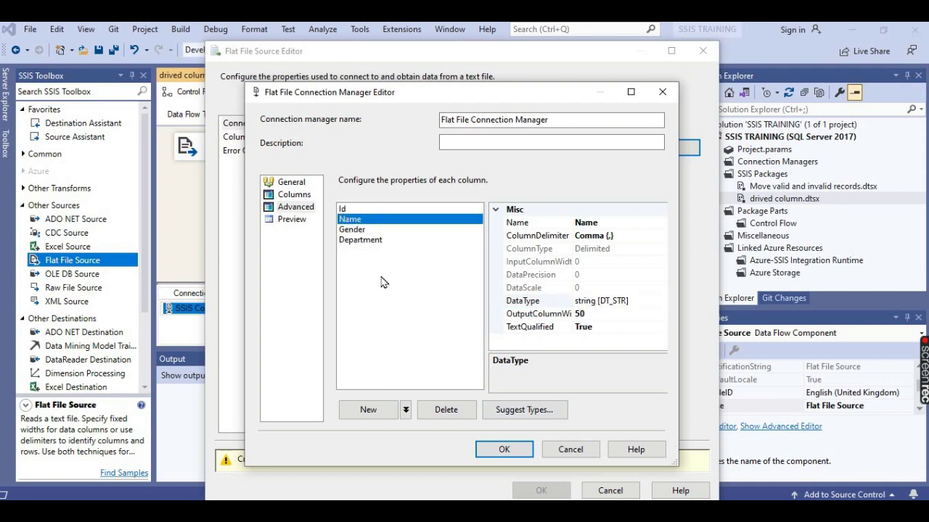
click(353, 231)
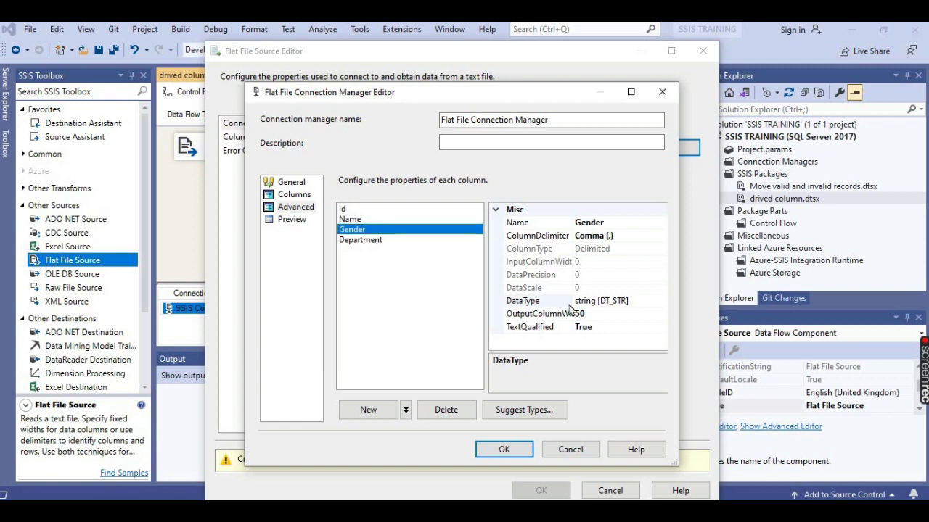
click(603, 313)
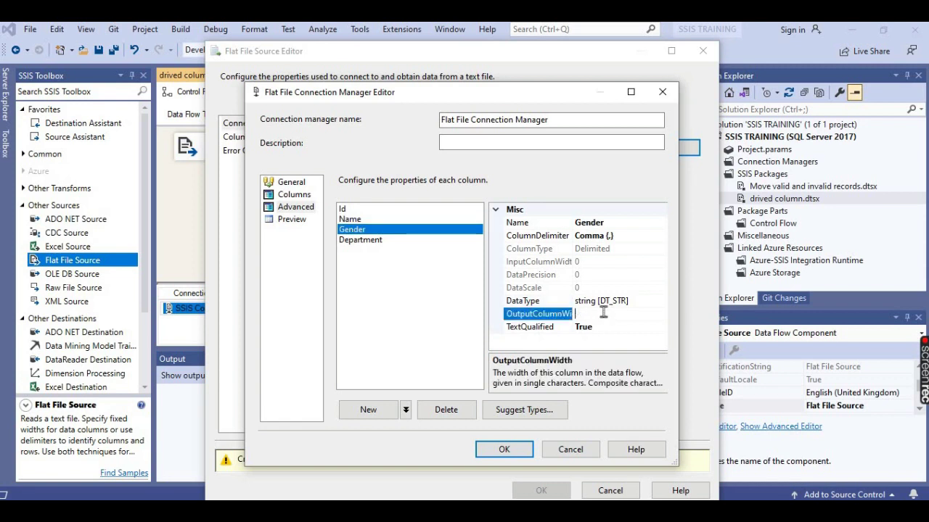
text(2)
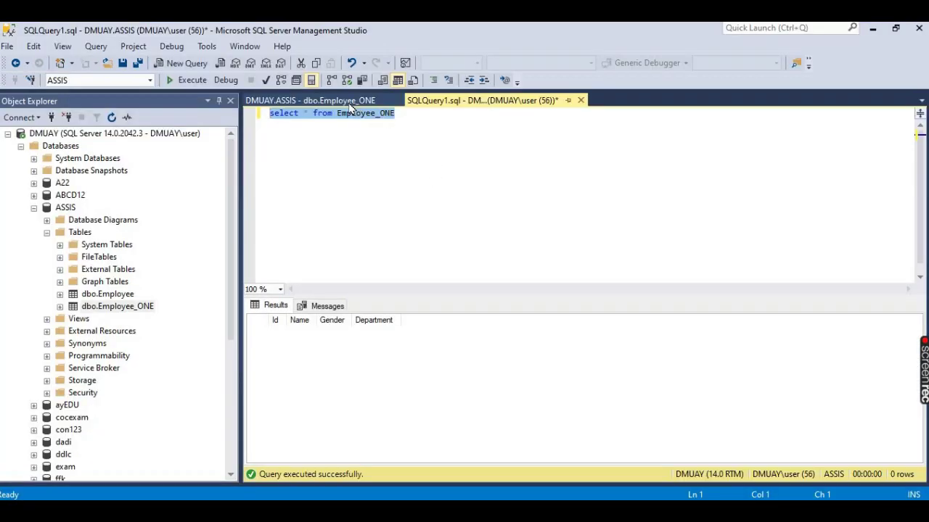
click(349, 106)
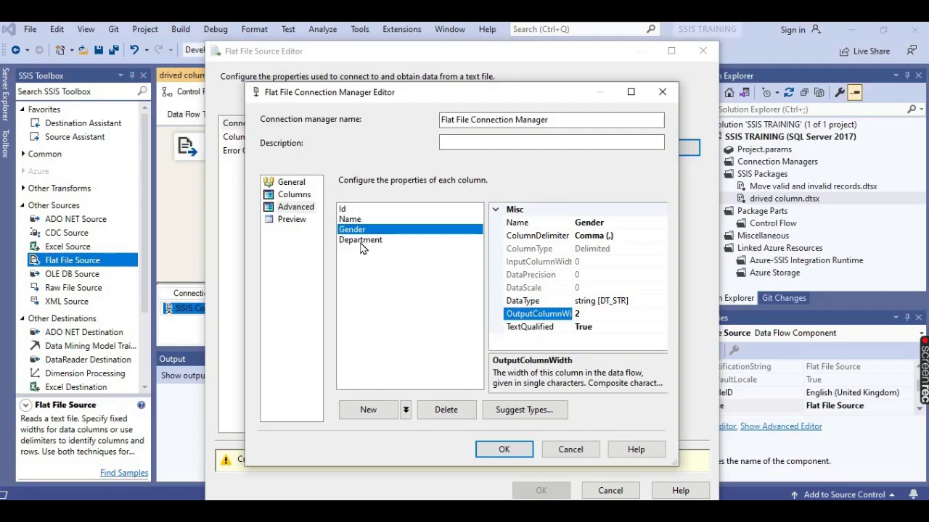
click(363, 243)
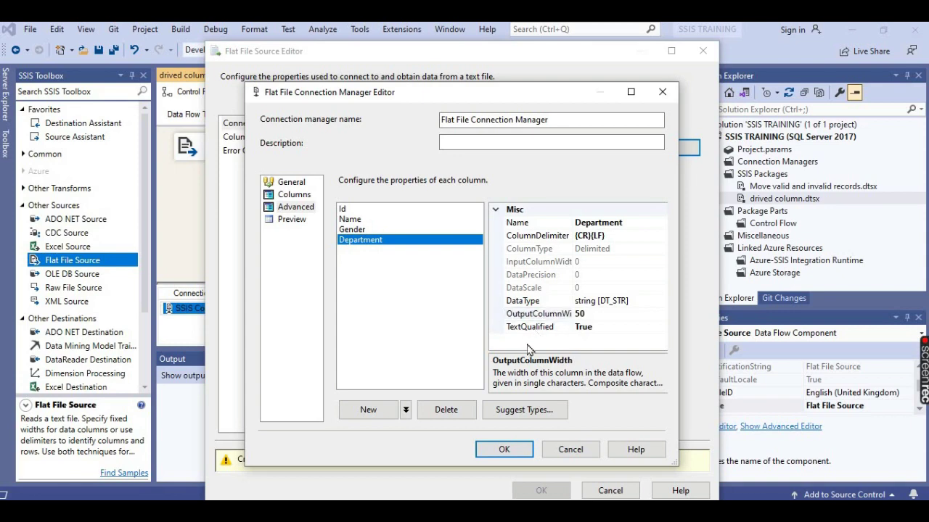
click(505, 449)
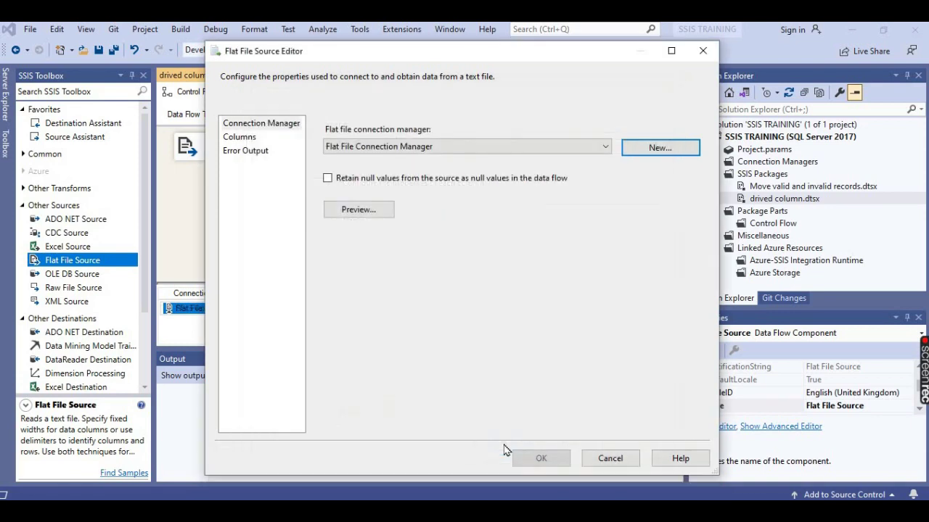
Preview the Flat File Source's sample data, check its external and output columns, and accept the source settings
click(353, 210)
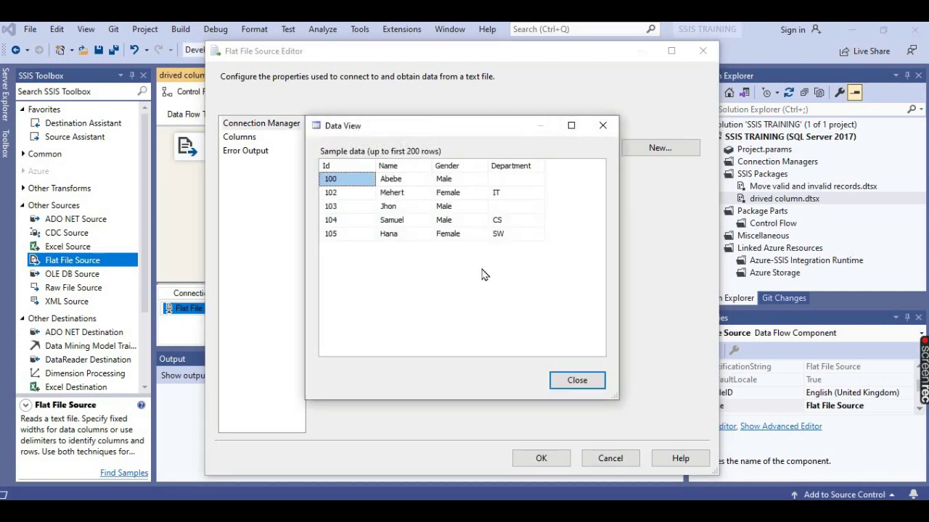
click(574, 381)
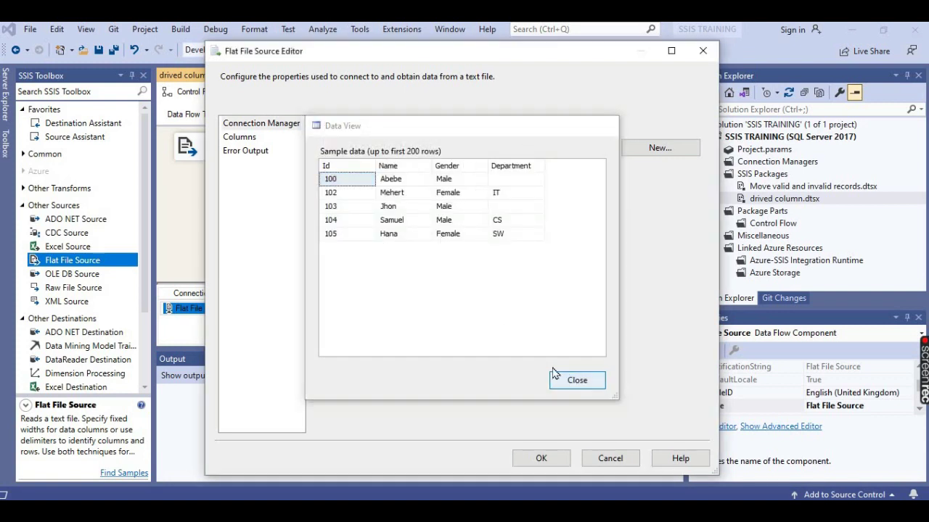
click(242, 138)
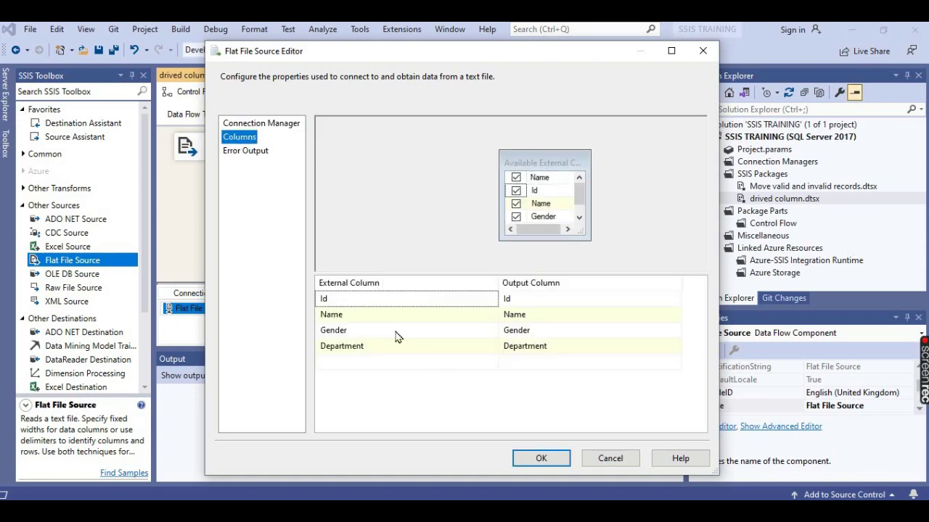
click(549, 459)
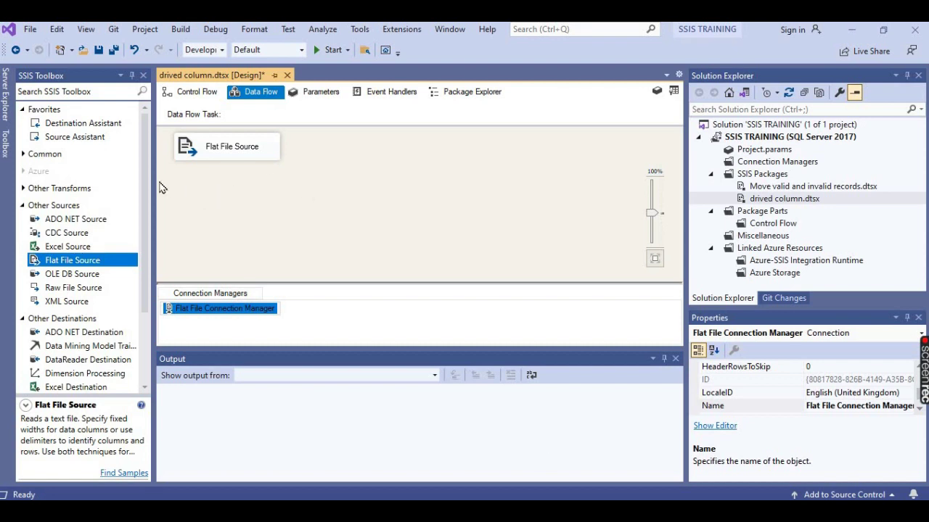
Add a Derived Column transformation to the data flow and connect the Flat File Source's output to it
click(35, 156)
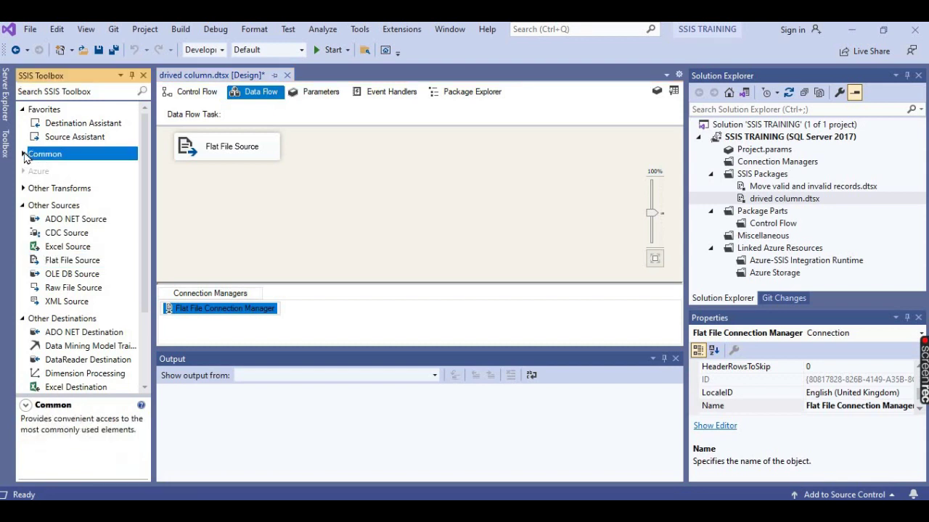
click(23, 154)
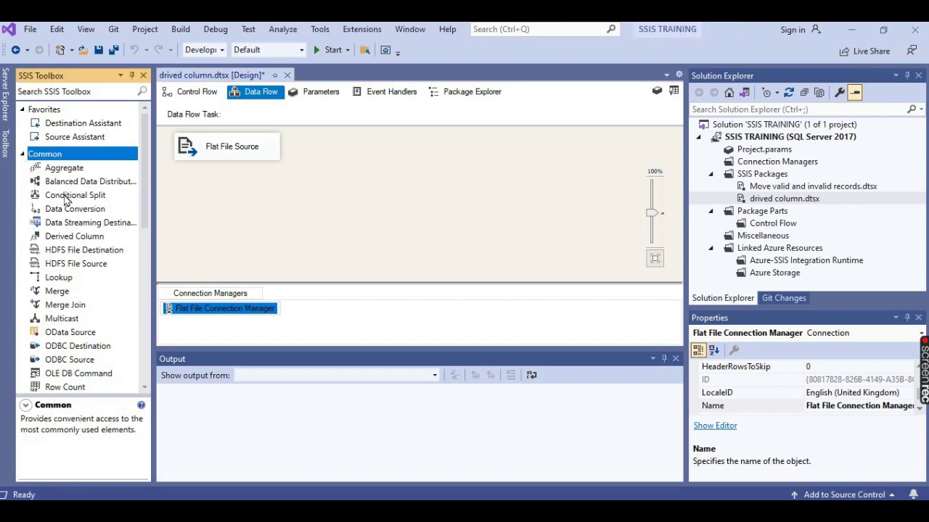
click(64, 238)
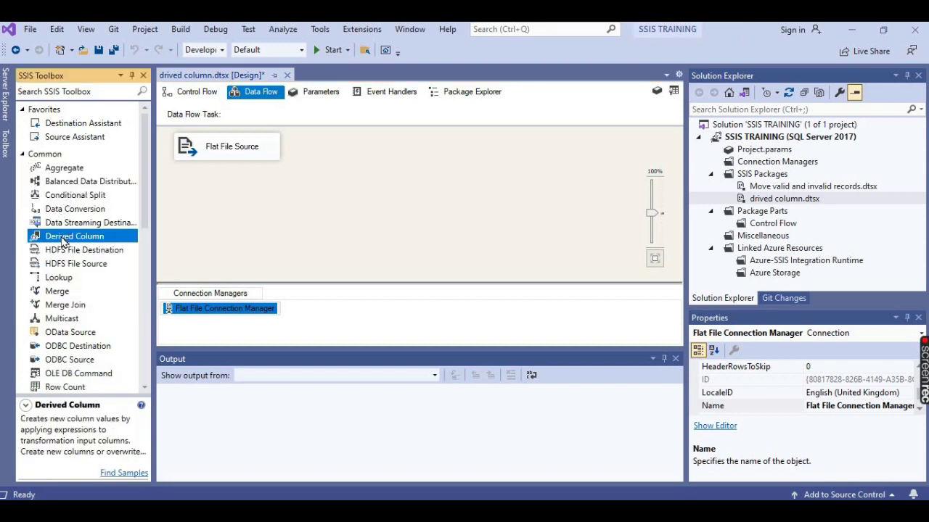
drag(63, 240, 273, 188)
click(243, 153)
drag(265, 181, 333, 195)
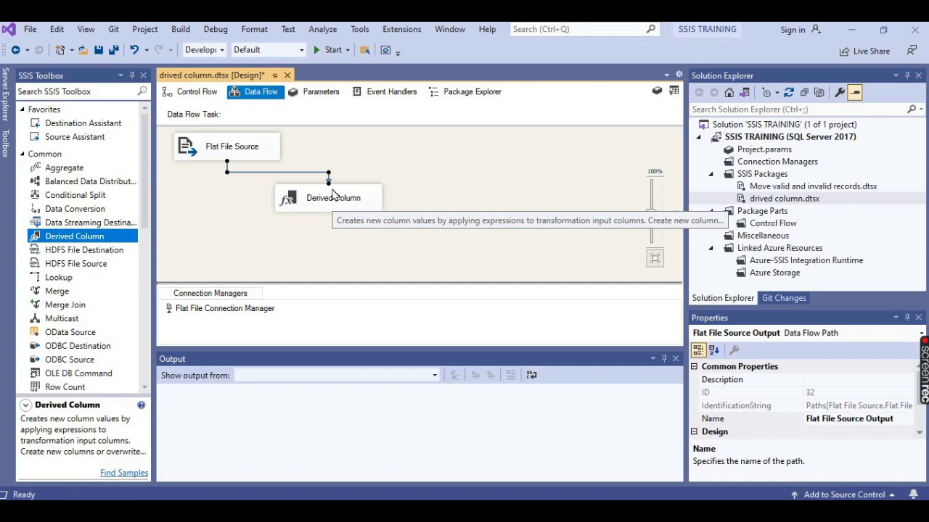
Add a new column in the Derived Column transformation with the expression [Gender]=="Male"?"M": [Gender]=="Female"?"F":"NA"
click(333, 194)
right_click(334, 190)
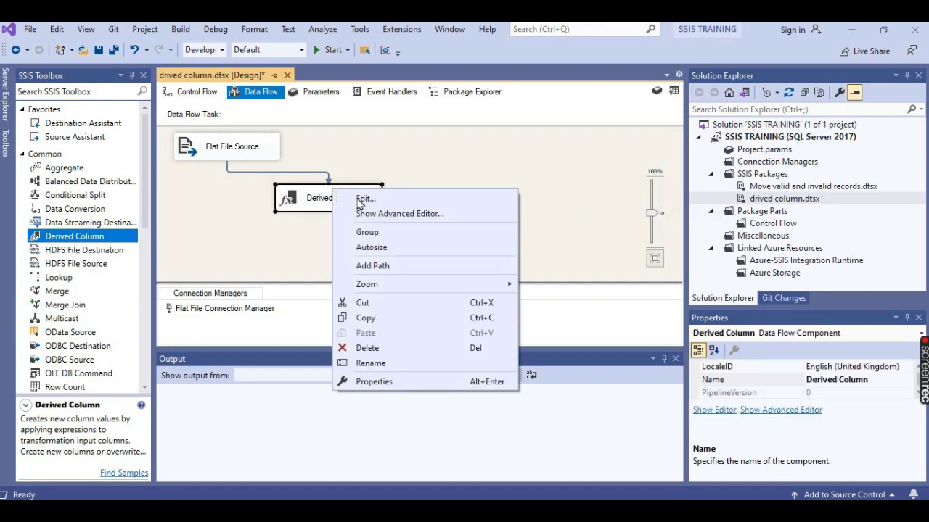
click(358, 202)
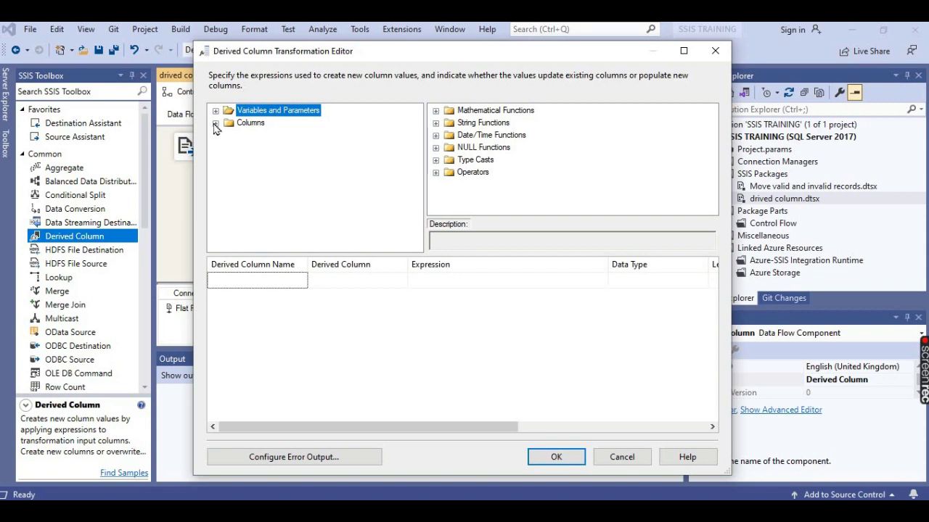
click(215, 124)
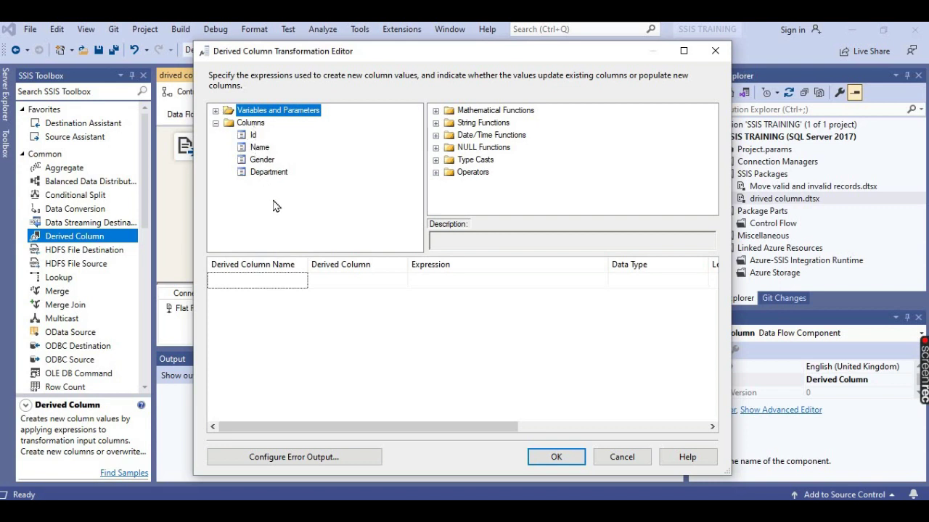
click(262, 162)
drag(261, 164, 422, 284)
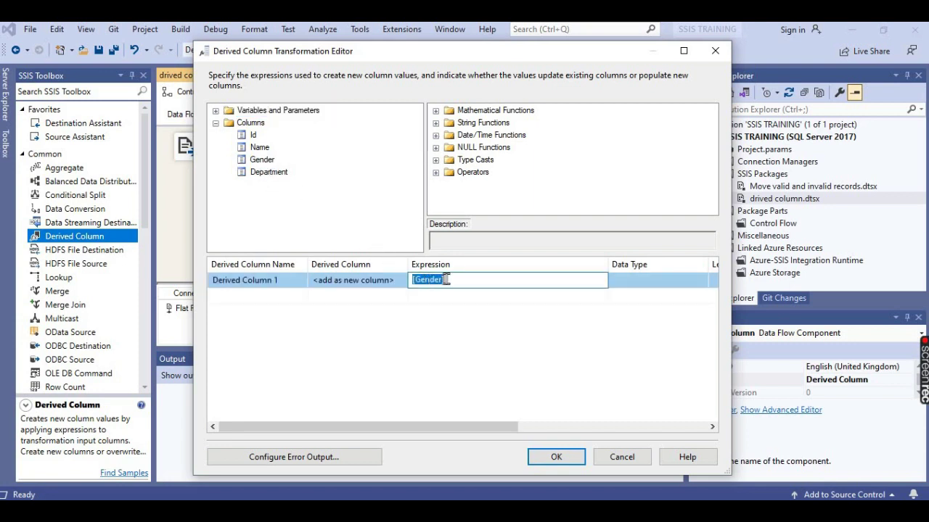
click(461, 279)
text(=="Male"?)
text("M":)
drag(264, 161, 525, 280)
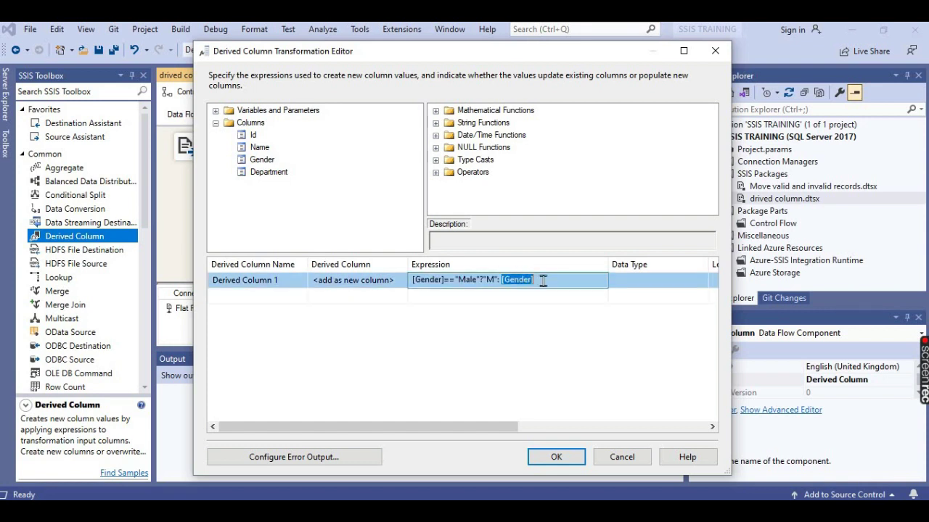
click(542, 281)
text(=="Female"?"F":"NA")
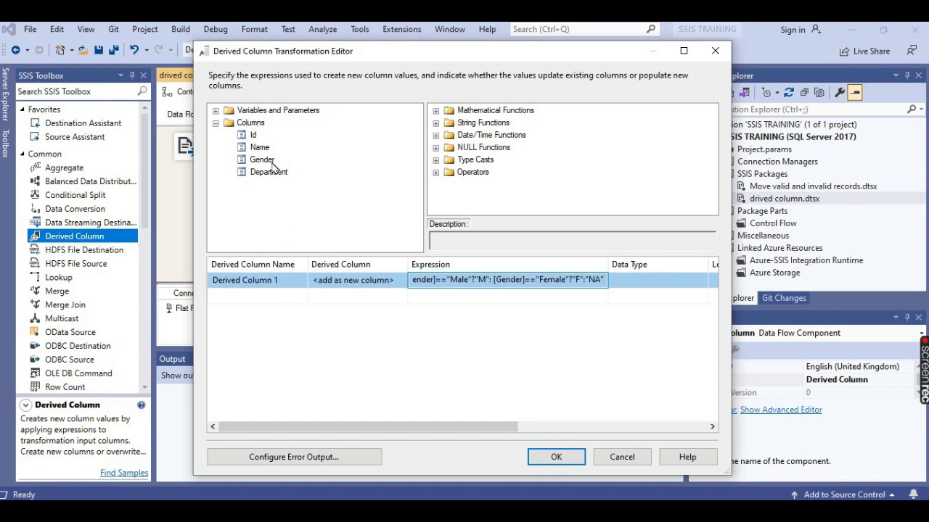
Rename the new derived column as "Derived gender"
click(285, 282)
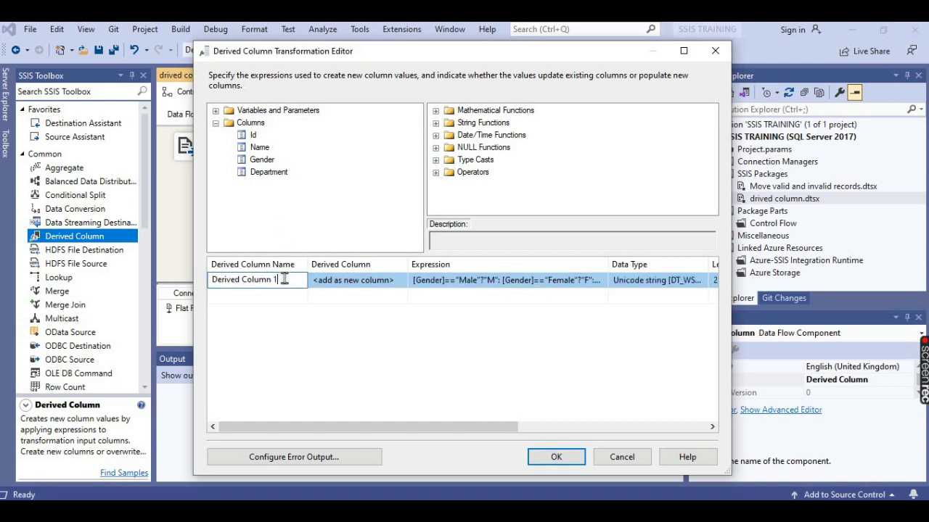
shift+click(243, 280)
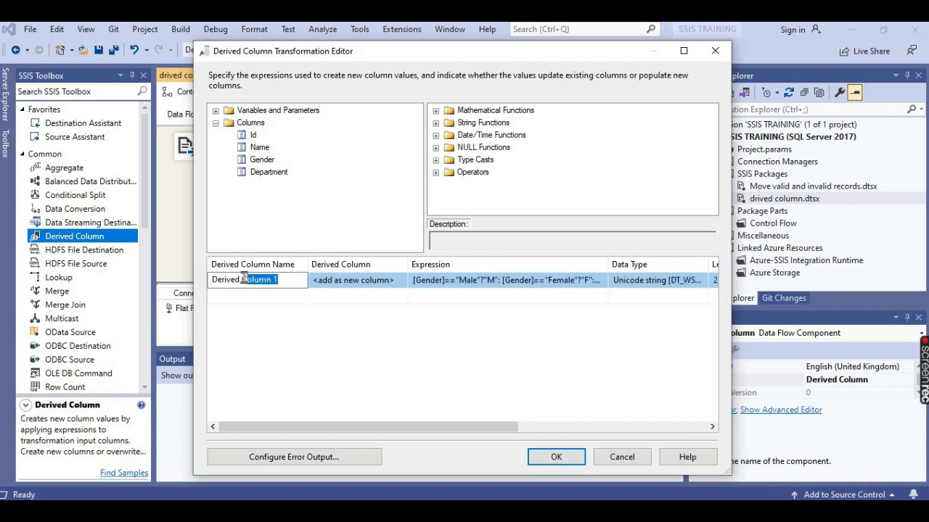
key(BackSpace)
text(de)
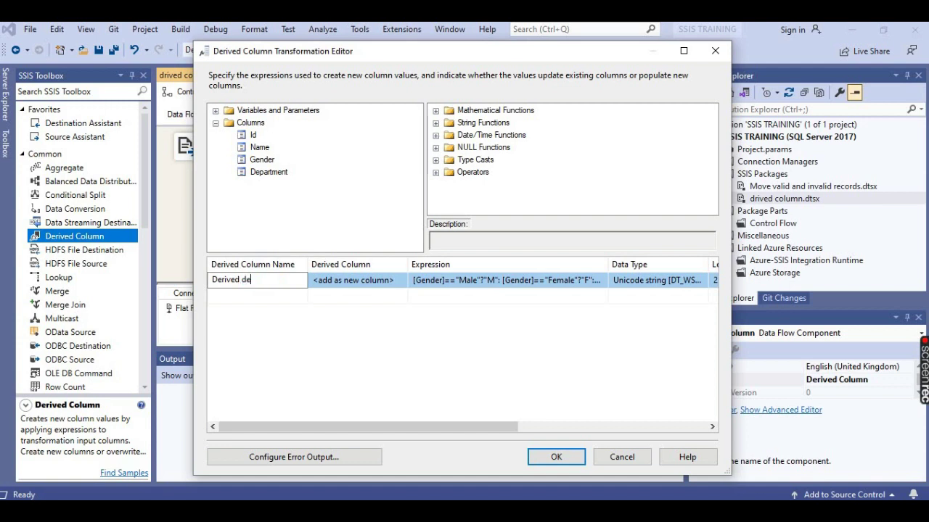
key(BackSpace)
key(BackSpace)
text(gender)
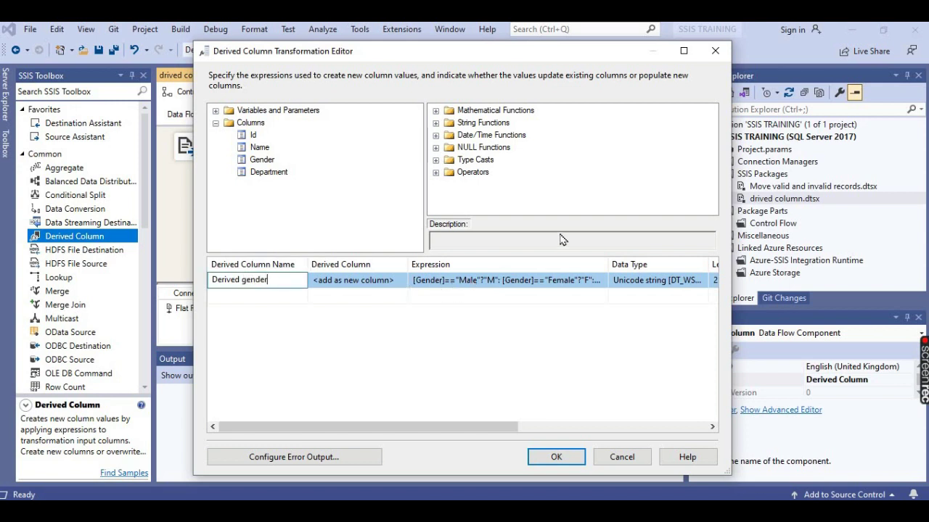
Check the data type and length of the derived column in the enlarged editor, and accept the transformation settings
click(683, 51)
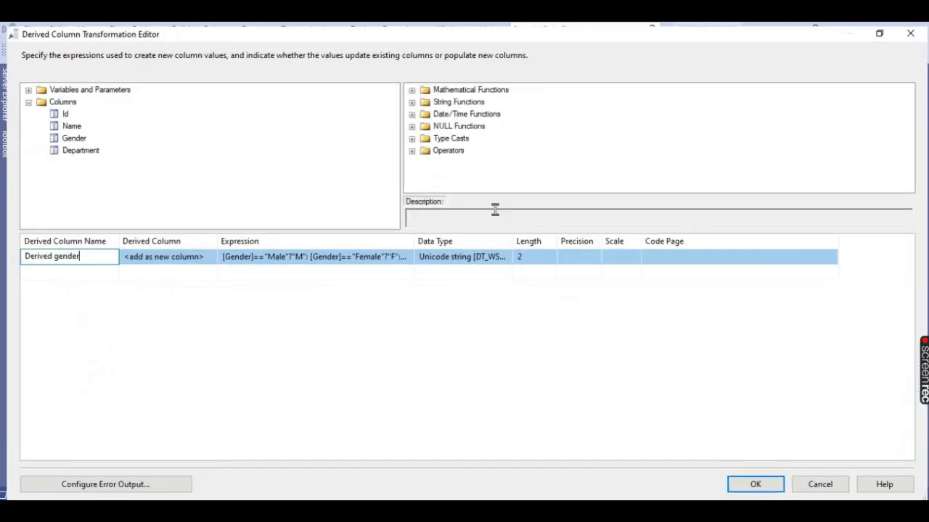
click(468, 260)
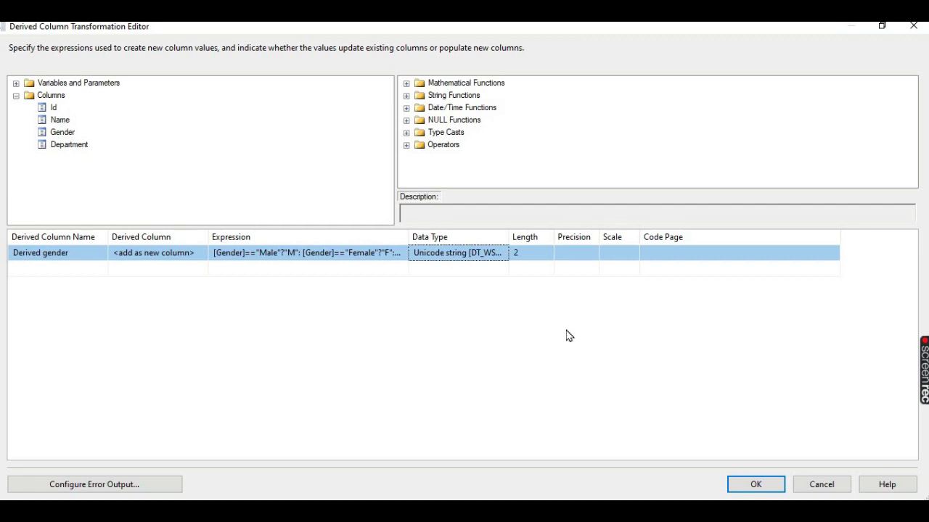
click(742, 486)
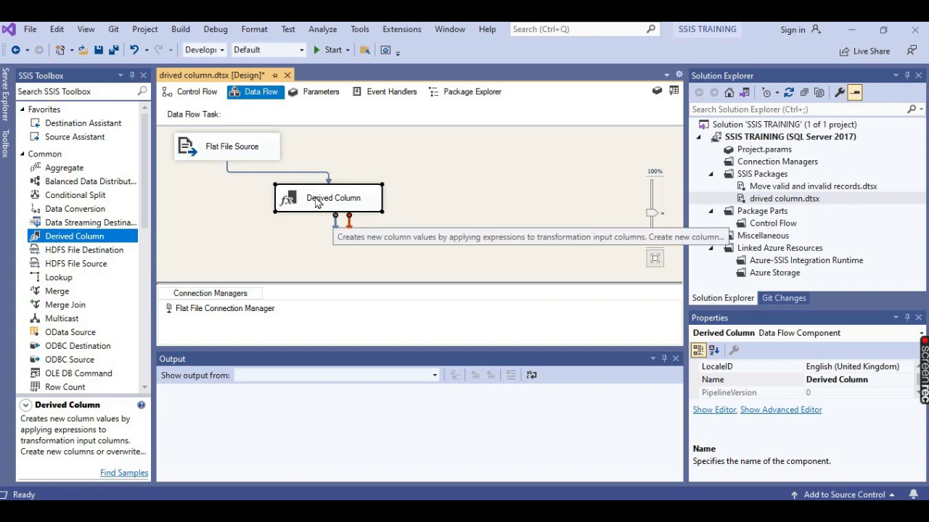
Move the Derived Column beside the Flat File Source, add a Data Conversion transformation, and connect the Derived Column's output to it
drag(330, 187, 246, 198)
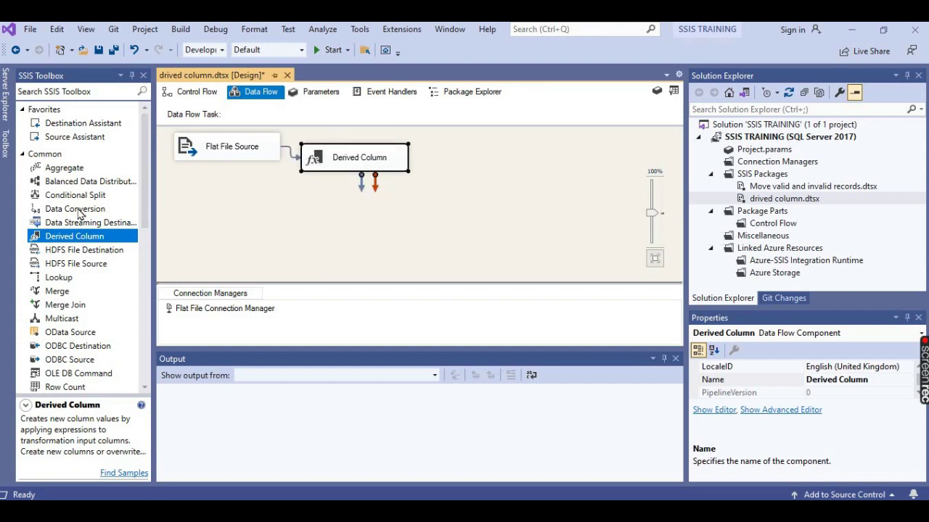
drag(78, 211, 443, 159)
click(392, 170)
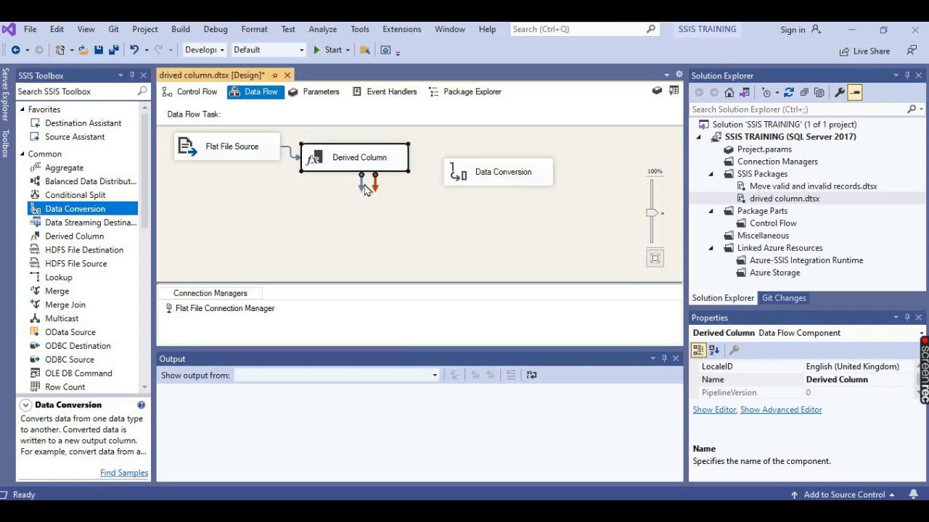
drag(447, 182, 445, 180)
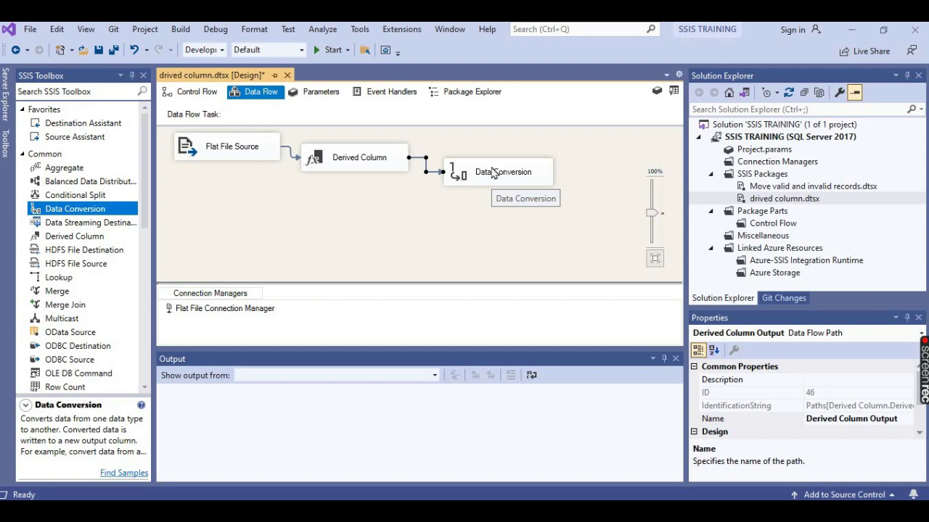
Select only Derived gender as the Data Conversion's input column and set its data type to string [DT_STR]
right_click(493, 173)
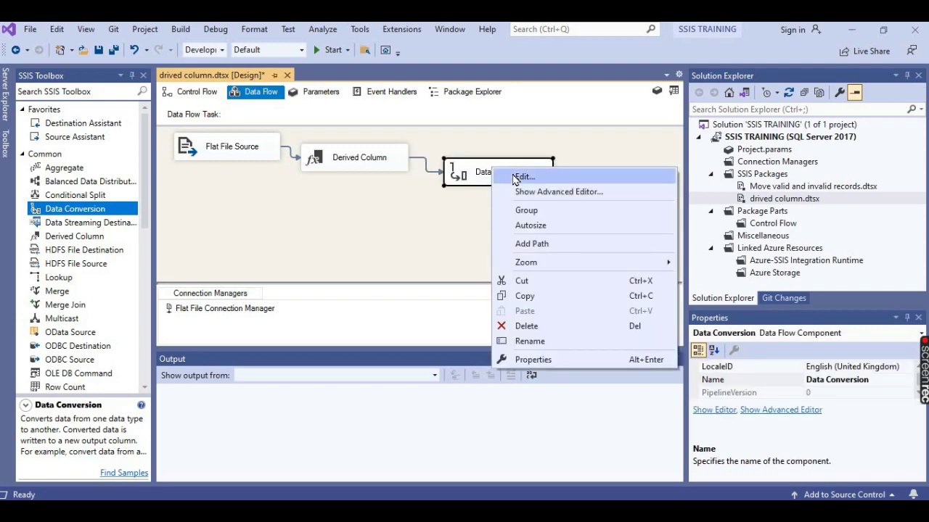
click(516, 178)
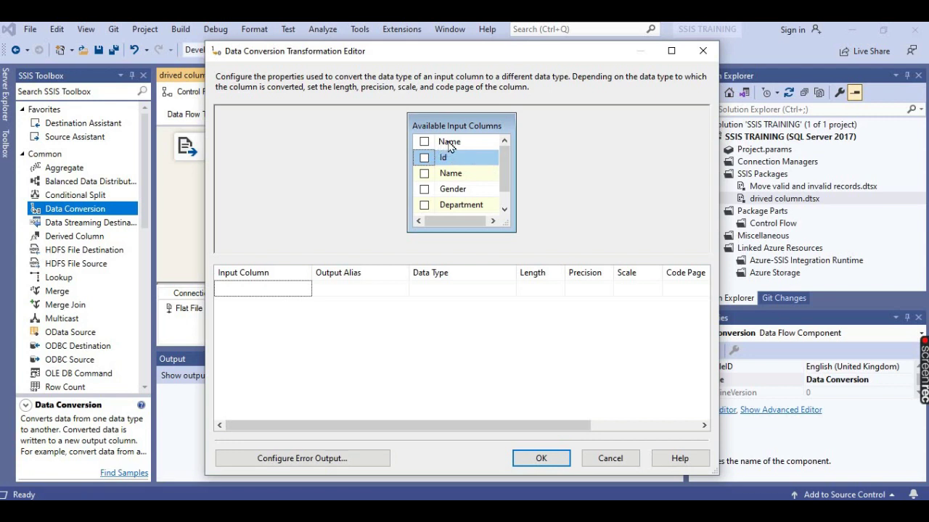
click(424, 141)
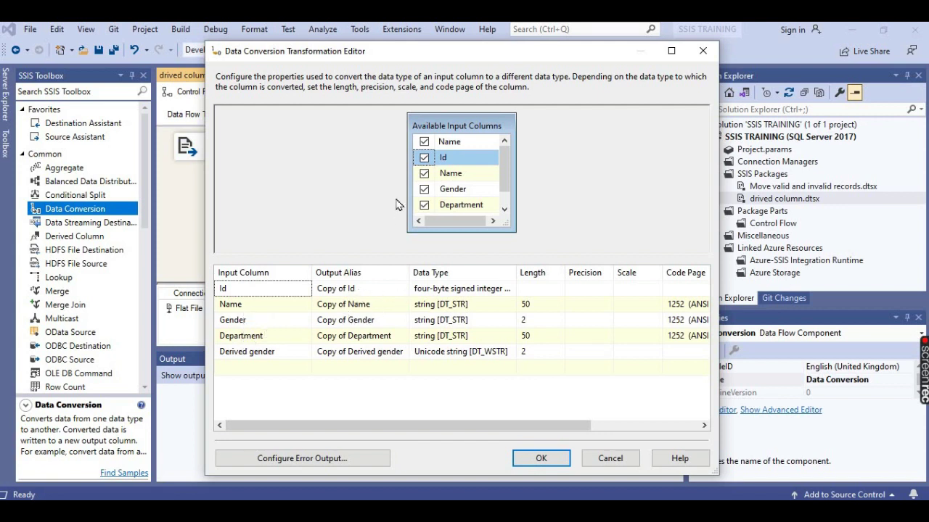
click(424, 142)
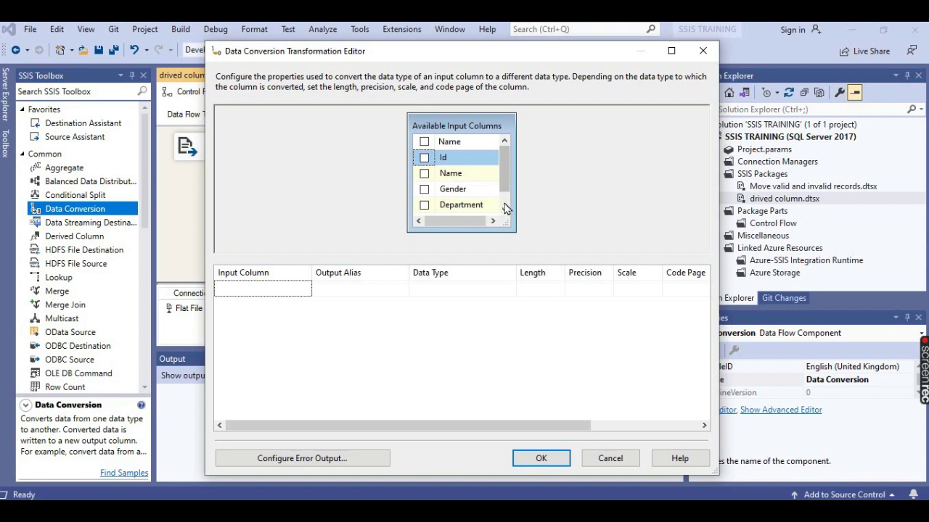
scroll(496, 210, down, 1)
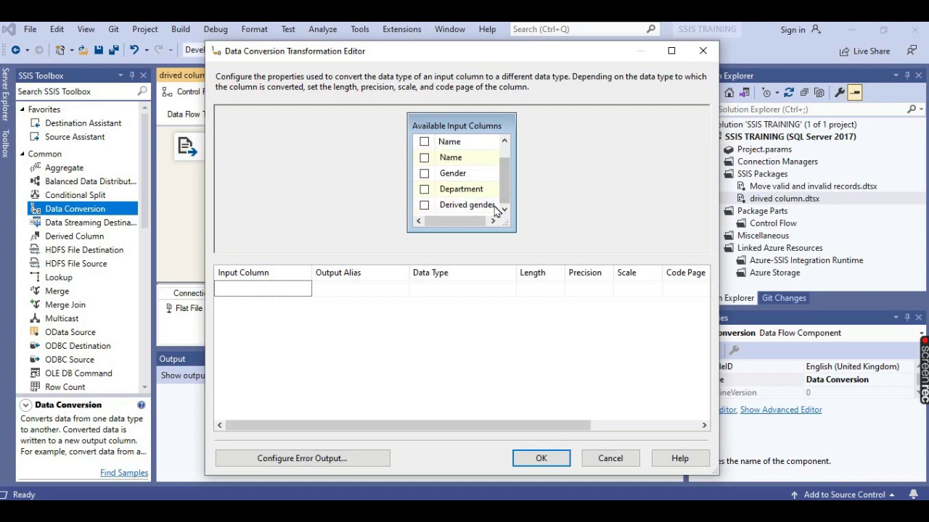
click(424, 205)
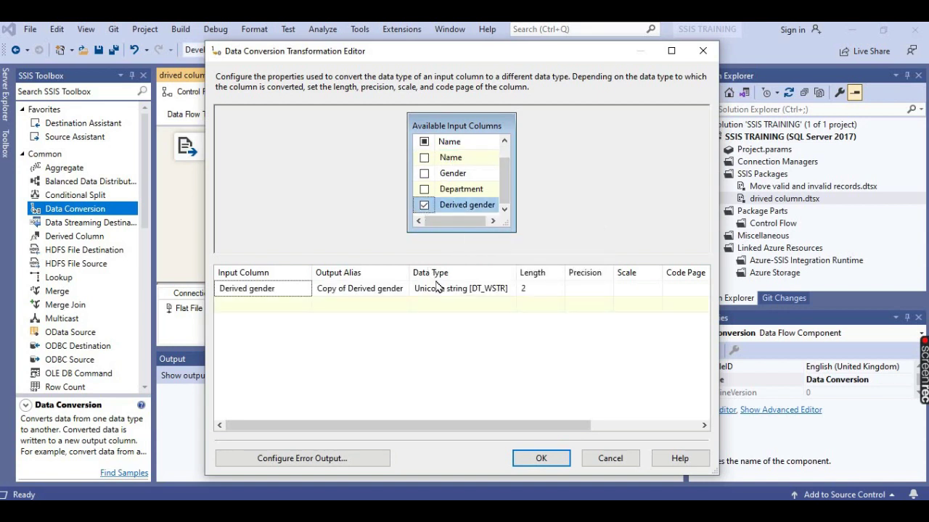
click(483, 290)
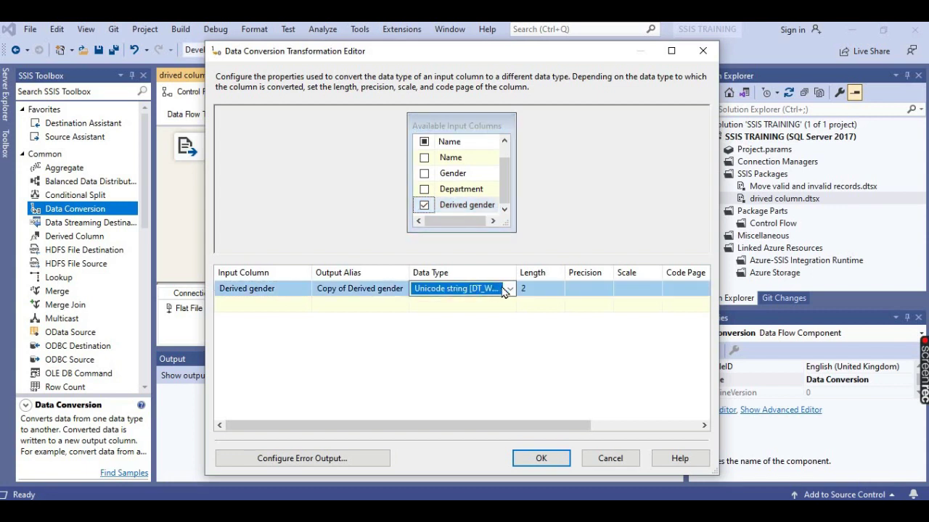
click(510, 290)
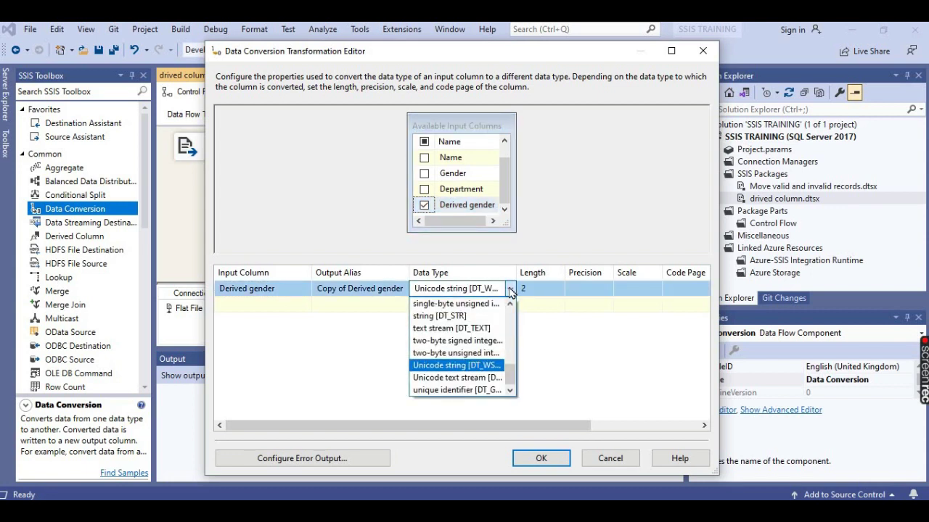
click(469, 318)
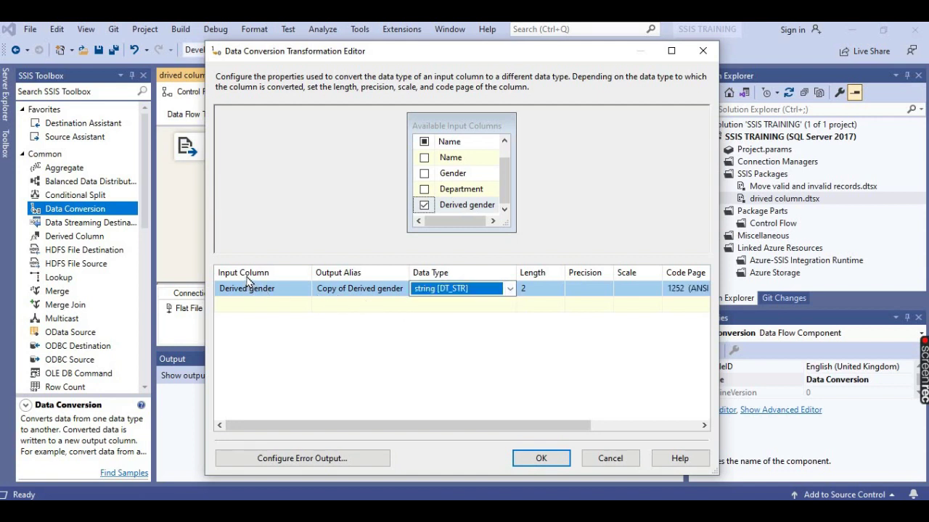
Change the output alias to "Copy Derived gender" by removing "of", and accept the Data Conversion settings
click(375, 289)
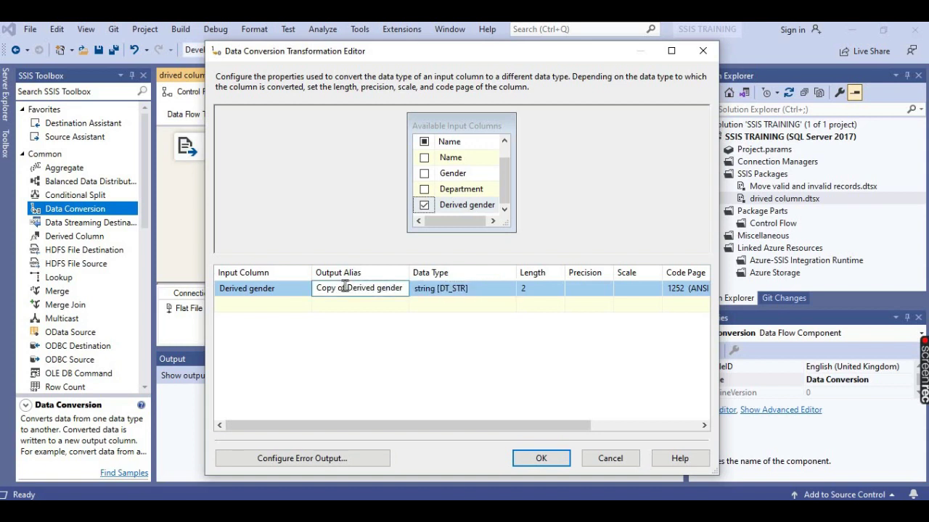
click(347, 288)
key(BackSpace)
key(BackSpace)
key(BackSpace)
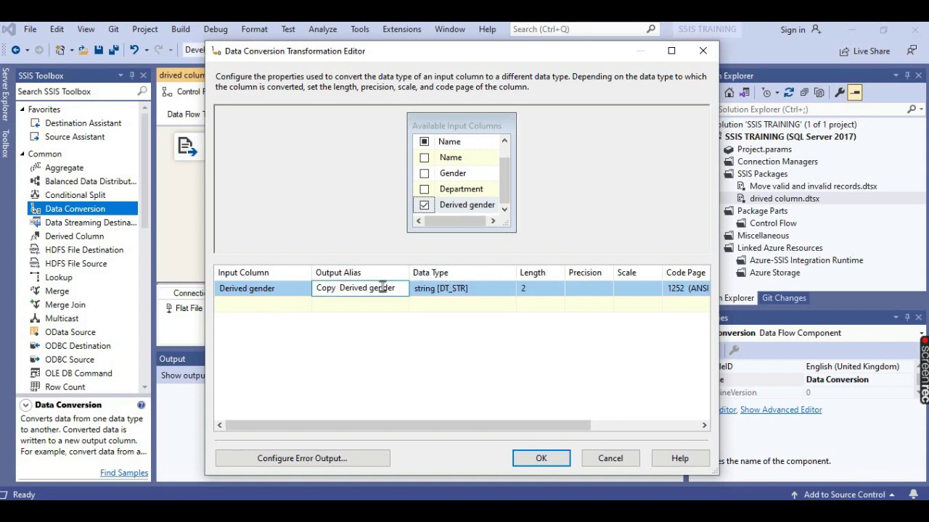
click(537, 459)
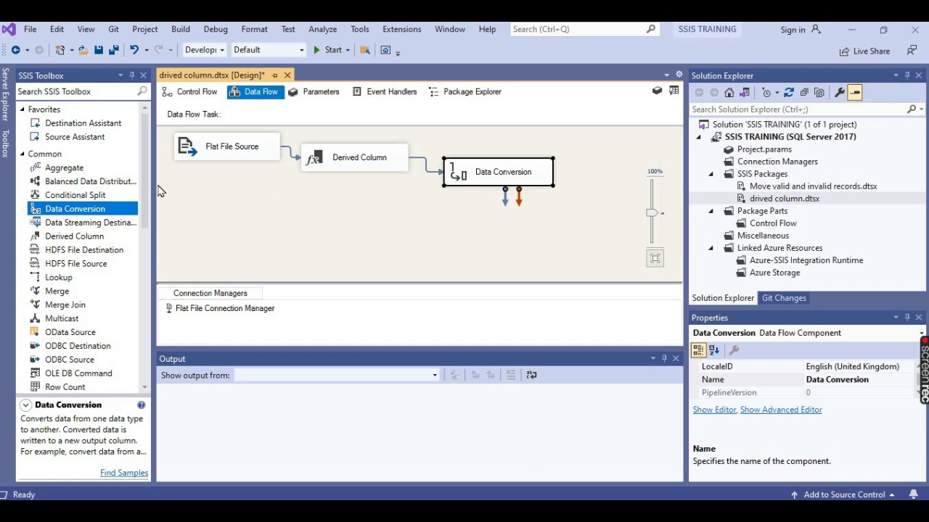
Add an ADO NET Destination below the Data Conversion and connect the Data Conversion's output to it
drag(146, 186, 145, 240)
scroll(143, 281, down, 4)
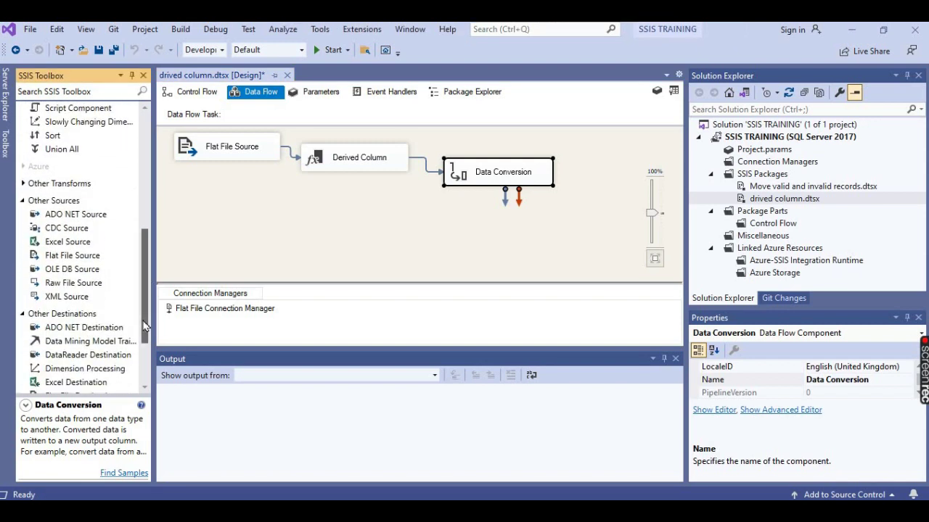
scroll(144, 305, down, 3)
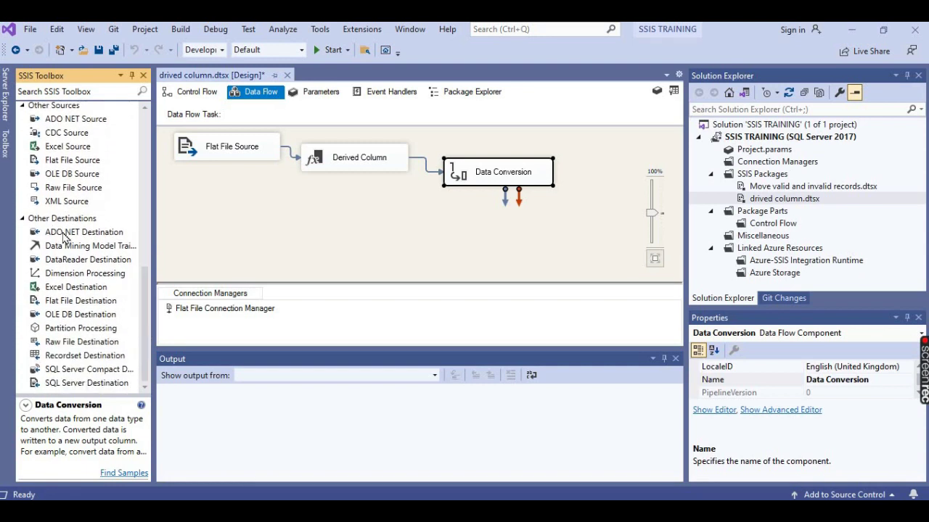
click(63, 234)
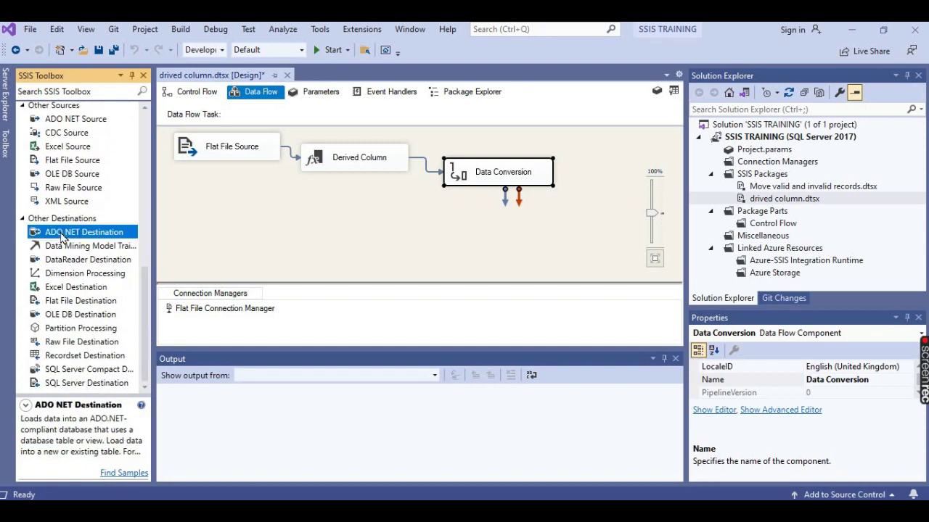
drag(63, 238, 497, 229)
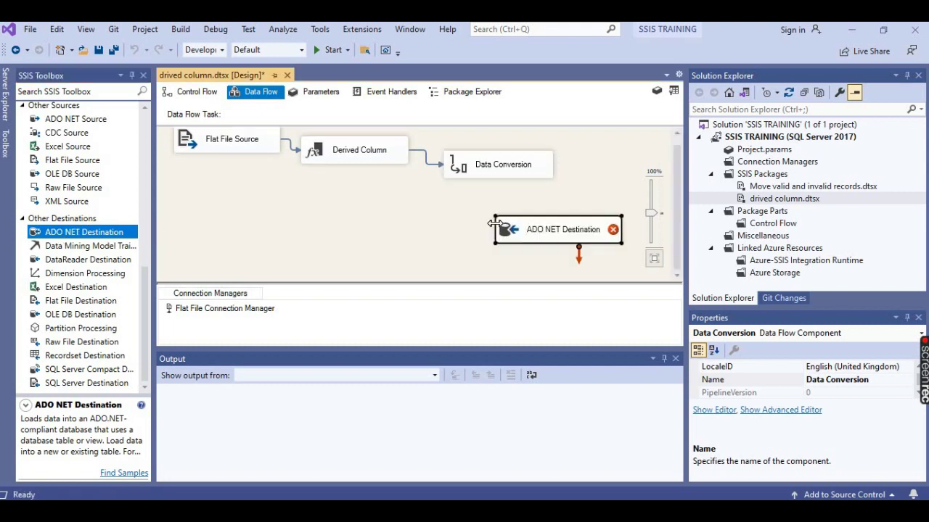
click(486, 172)
drag(546, 222, 549, 228)
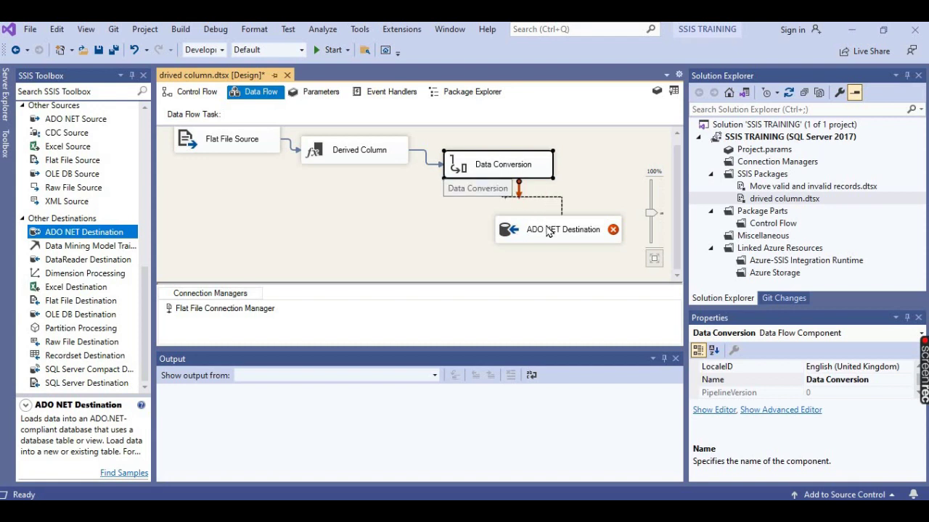
click(549, 229)
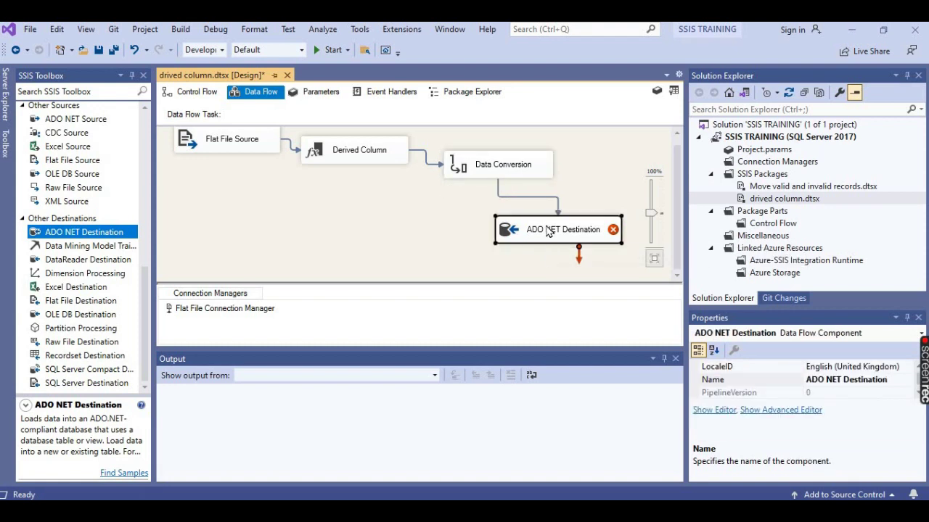
Open the ADO NET Destination for editing, delete the saved DMUAY.ASSIS data connection, and start a new connection
right_click(549, 229)
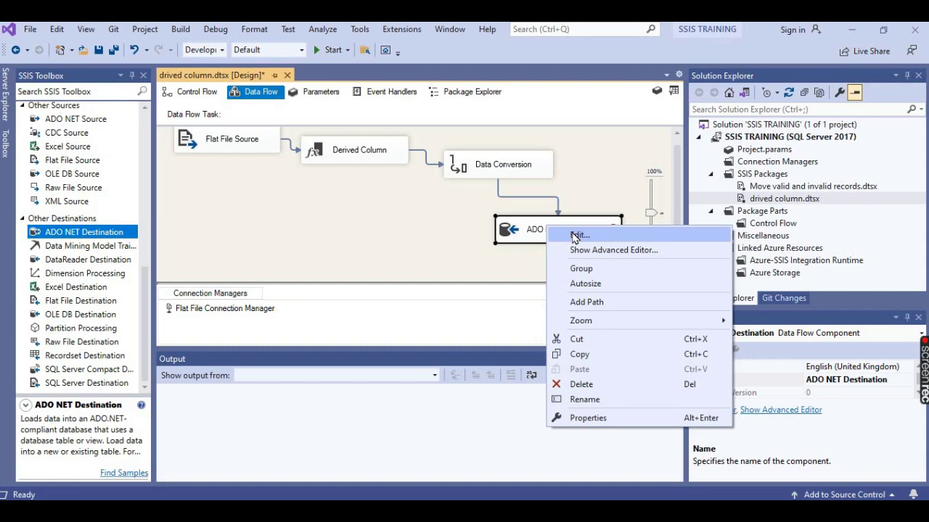
click(579, 235)
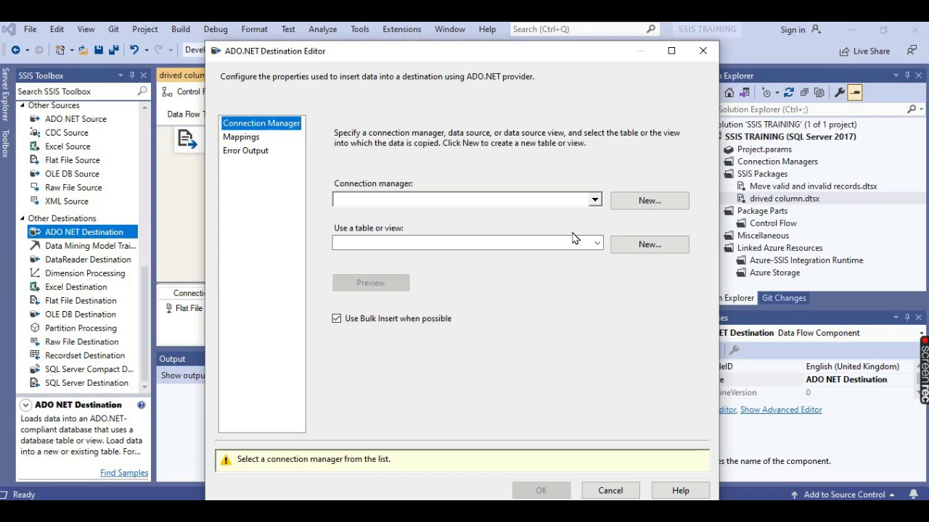
click(641, 203)
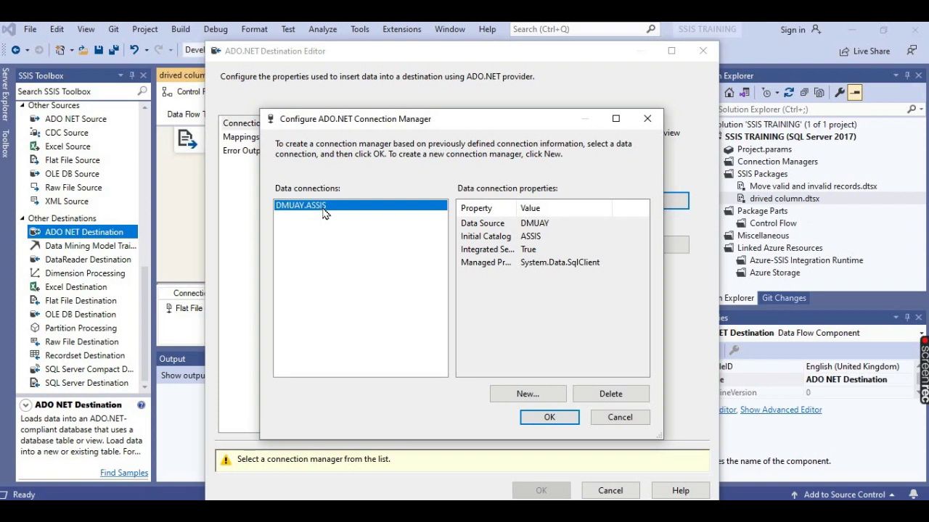
click(595, 396)
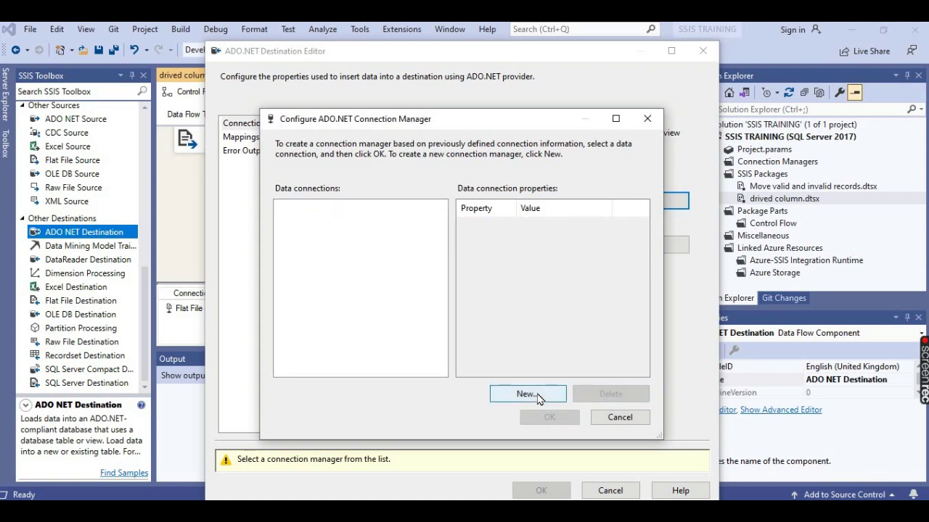
click(537, 393)
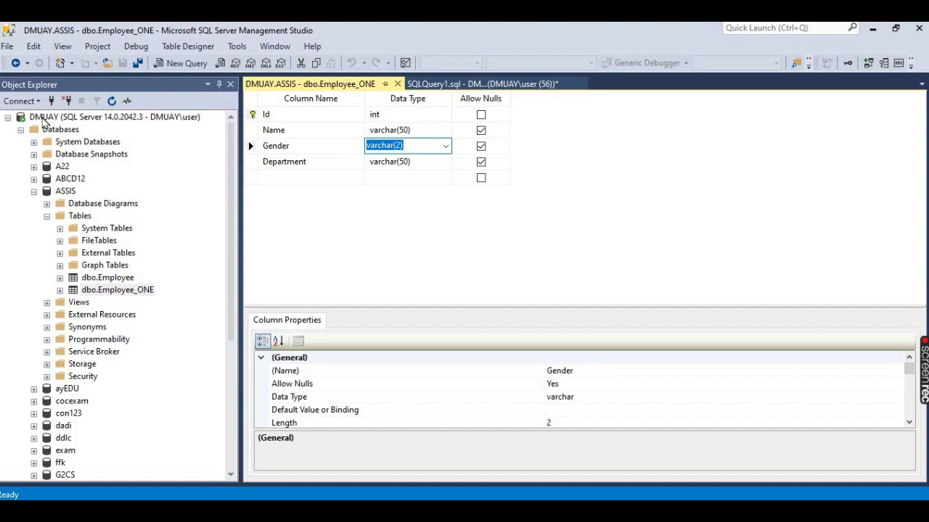
Switch to SQL Server Management Studio and copy the server name from a Database Engine connection dialog
click(44, 119)
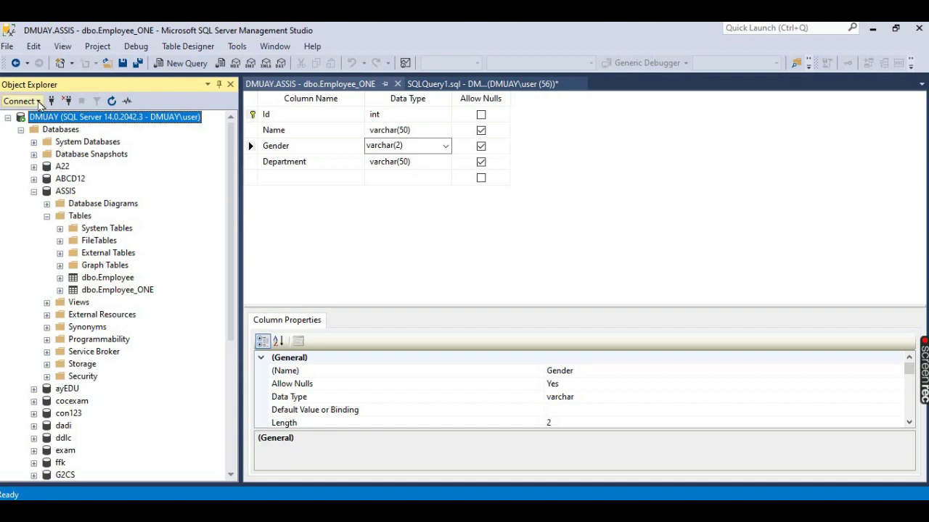
click(38, 102)
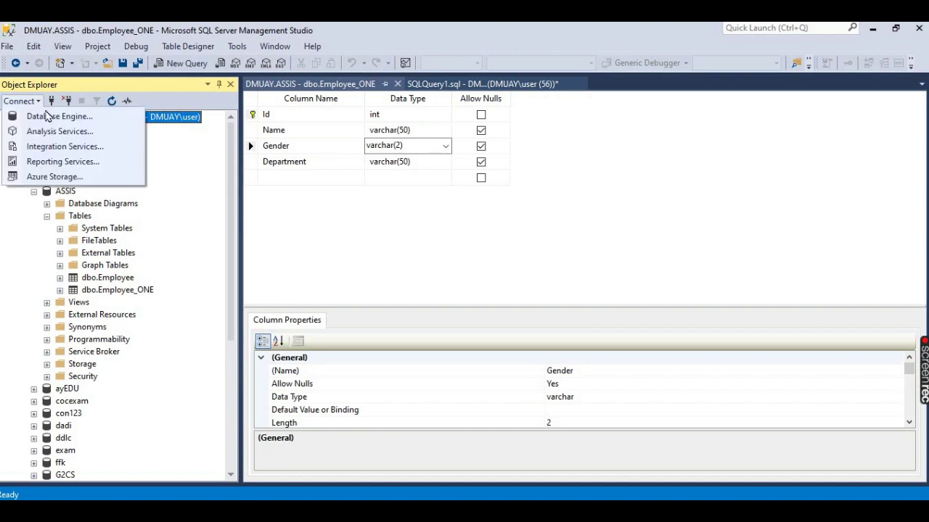
click(49, 118)
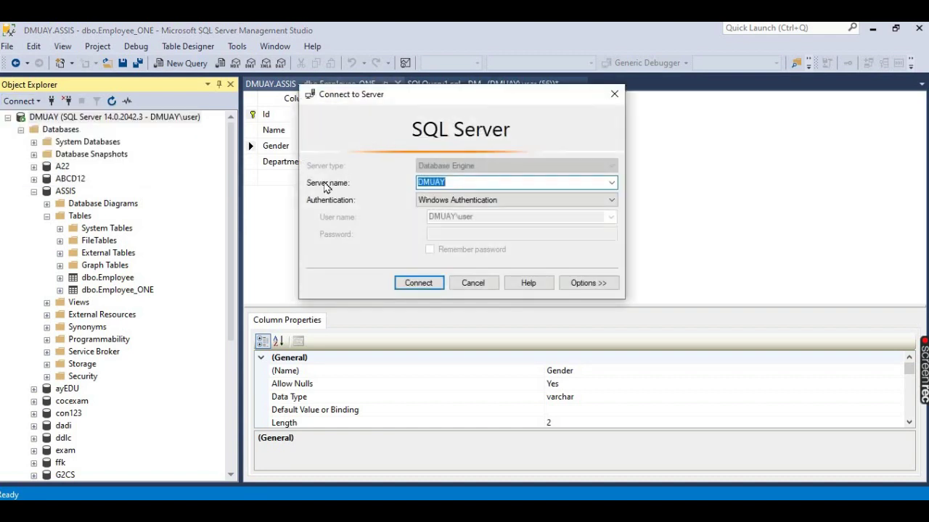
click(450, 183)
drag(450, 182, 412, 187)
key(ctrl+c)
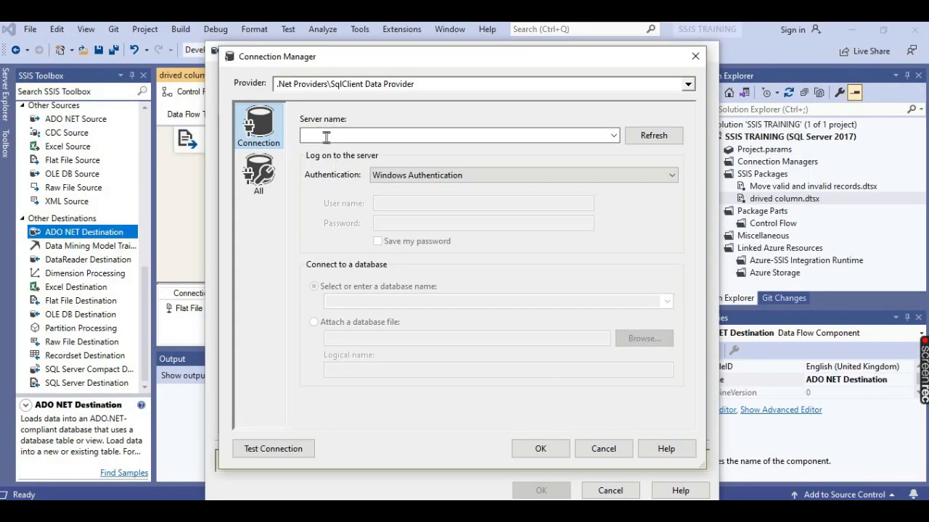
Back in Visual Studio, set the new connection's server name to DMUAY and select the ASSIS database
click(327, 136)
click(327, 136)
key(ctrl+v)
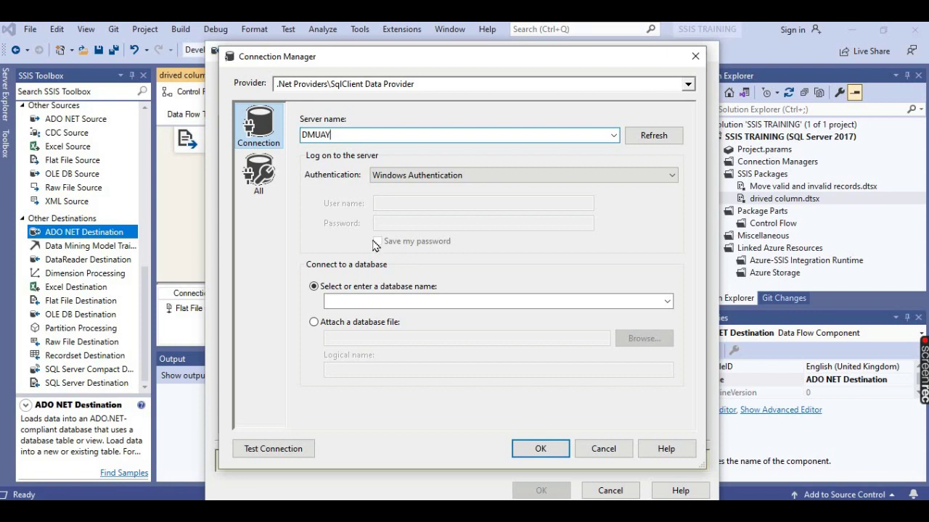
click(668, 304)
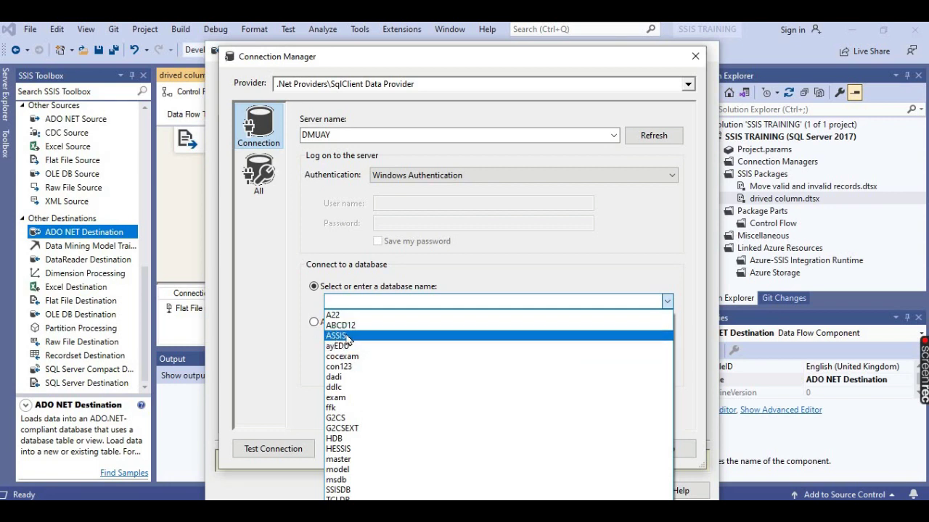
click(348, 337)
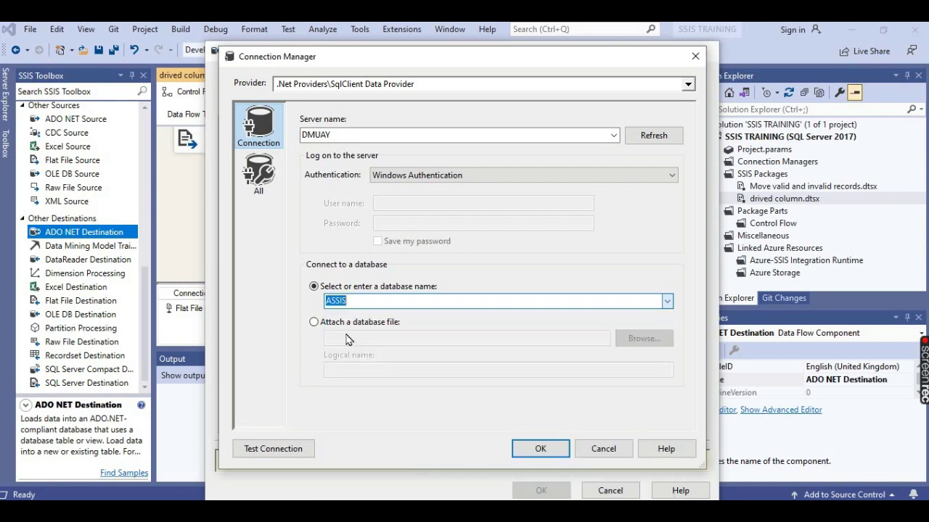
Test the connection to ASSIS and accept it as the destination's connection manager
click(268, 449)
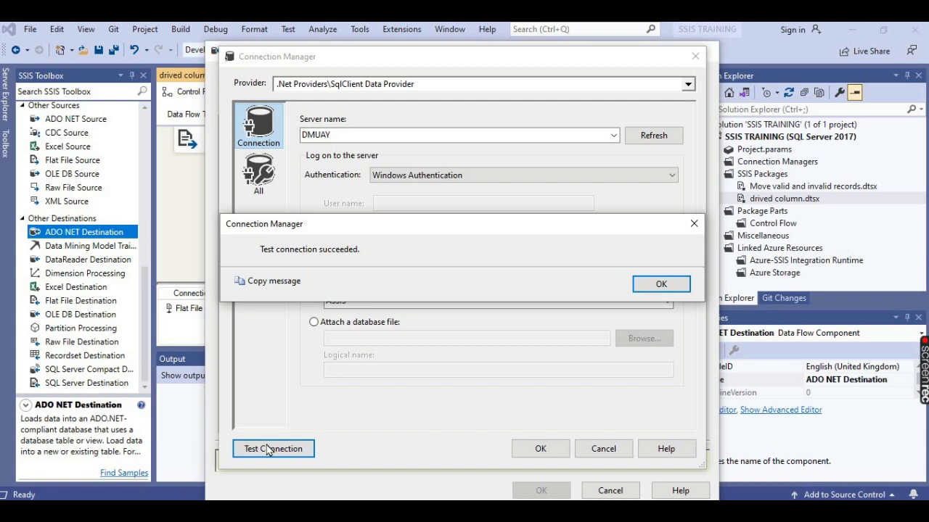
click(659, 286)
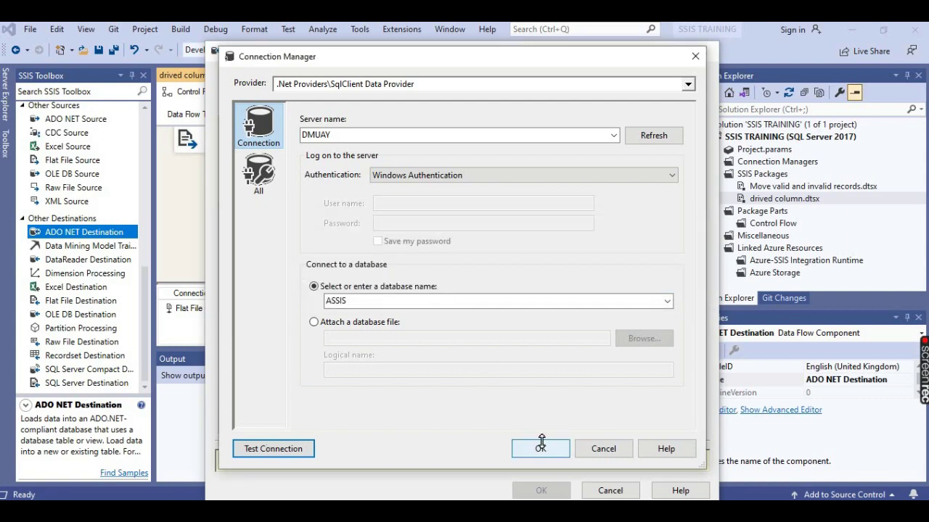
click(541, 447)
click(544, 419)
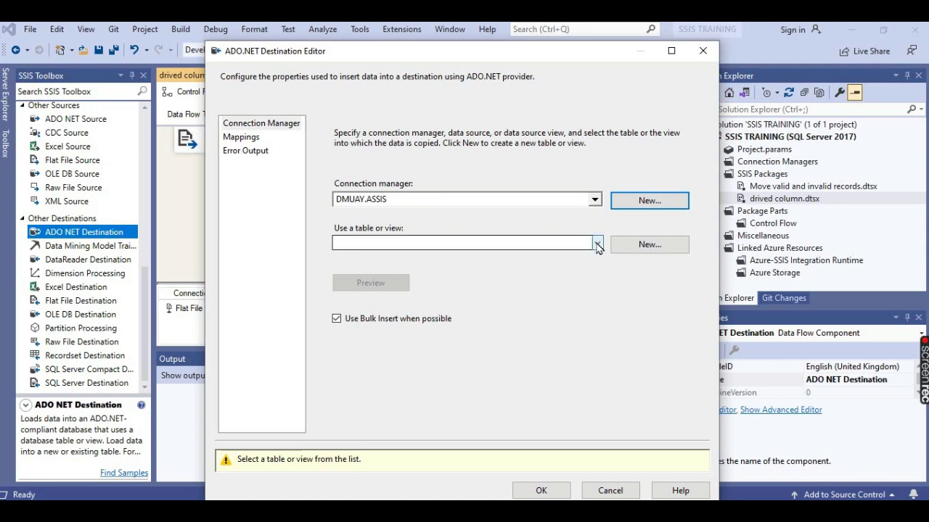
Choose the "dbo"."Employee_ONE" table as the destination and preview its contents
click(597, 245)
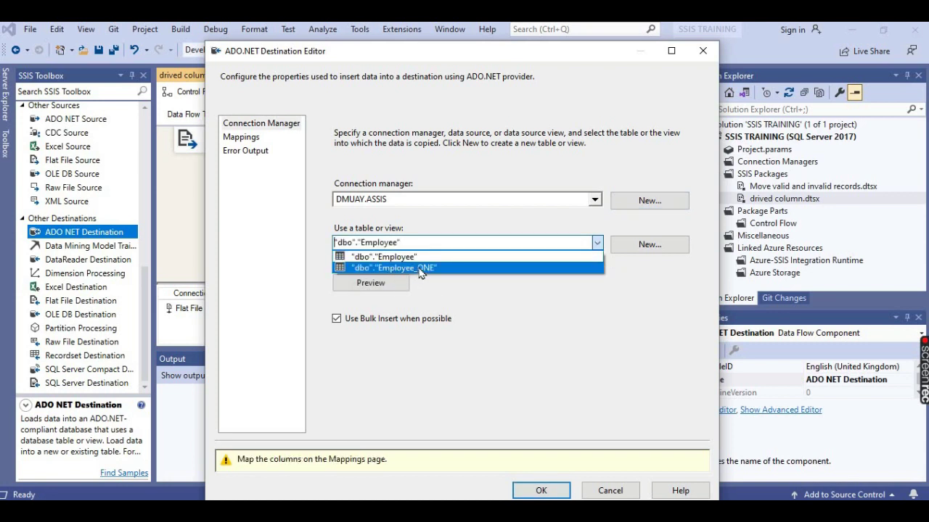
click(421, 268)
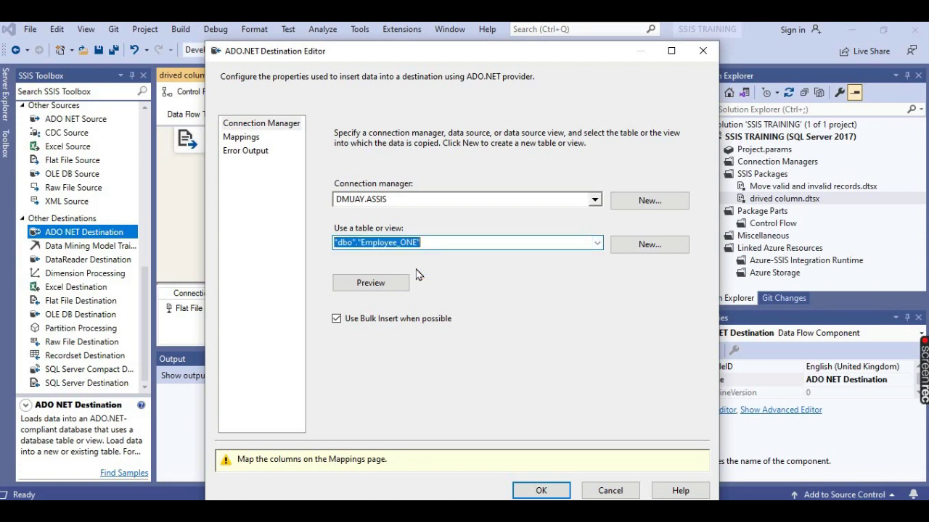
click(372, 281)
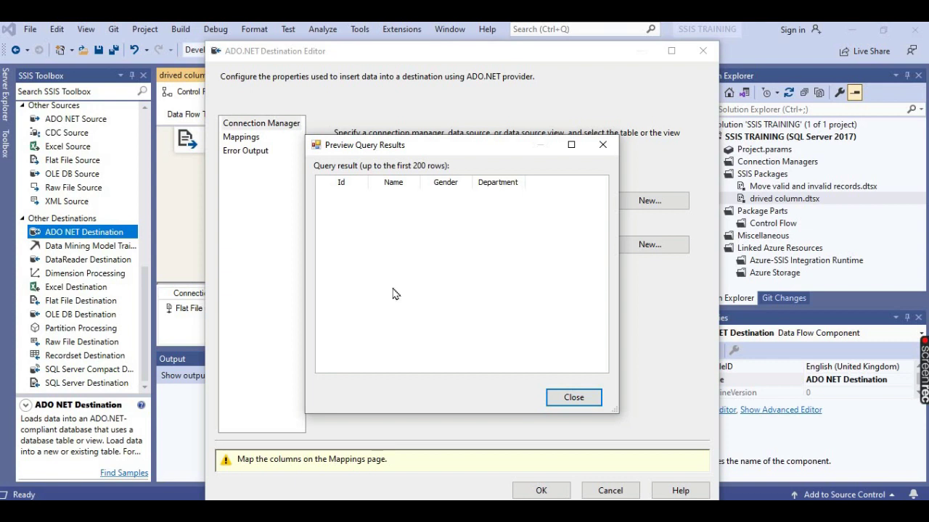
click(565, 395)
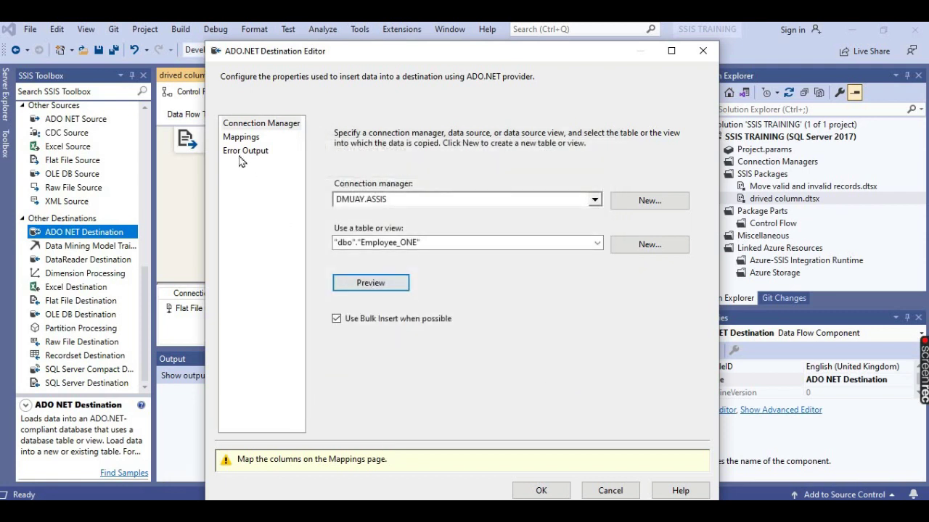
Map the Copy Derived gender input column to the destination's Gender column and accept the destination settings
click(240, 139)
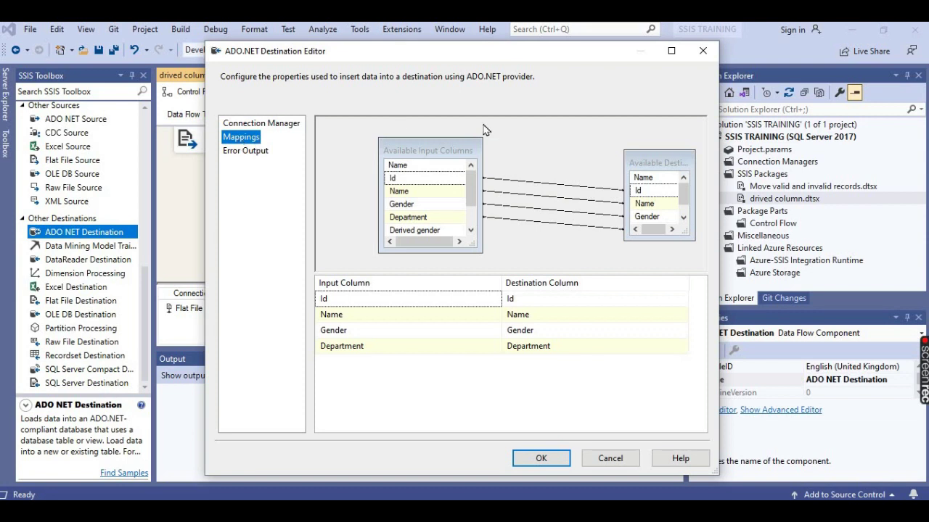
click(403, 333)
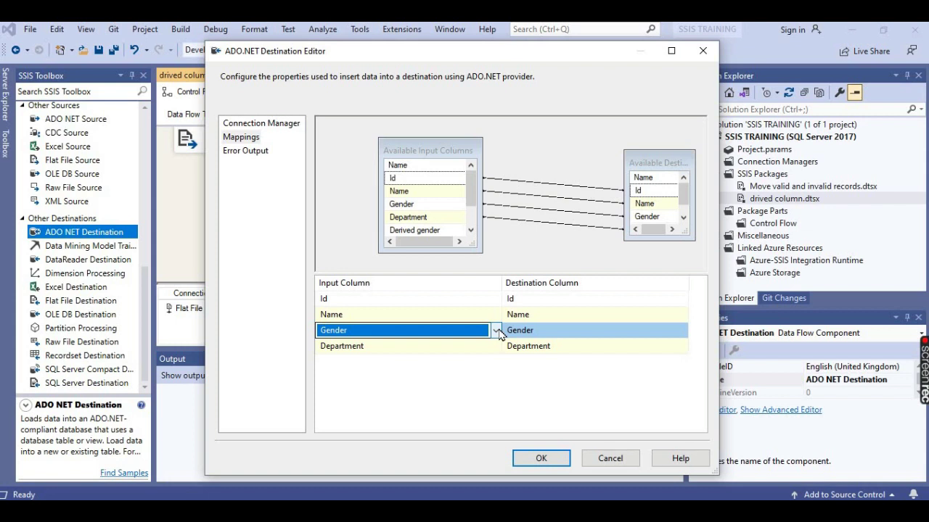
click(496, 331)
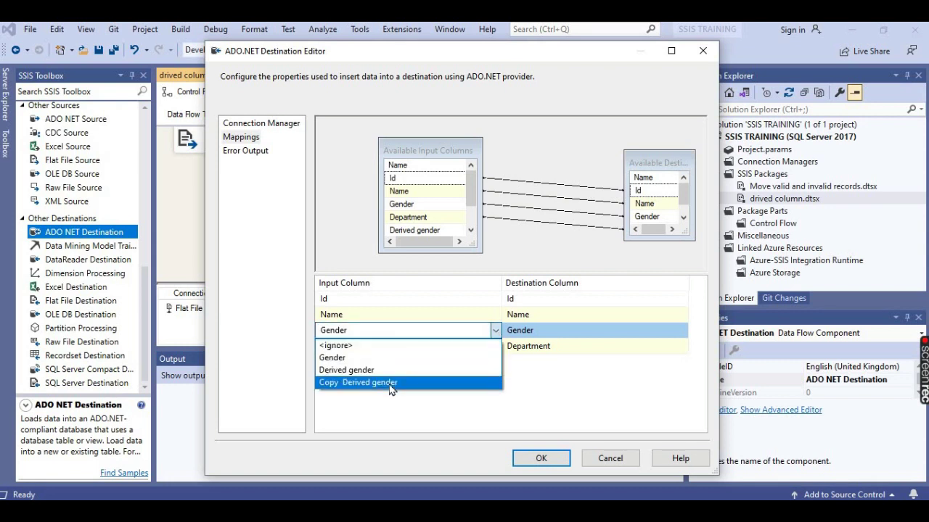
click(392, 384)
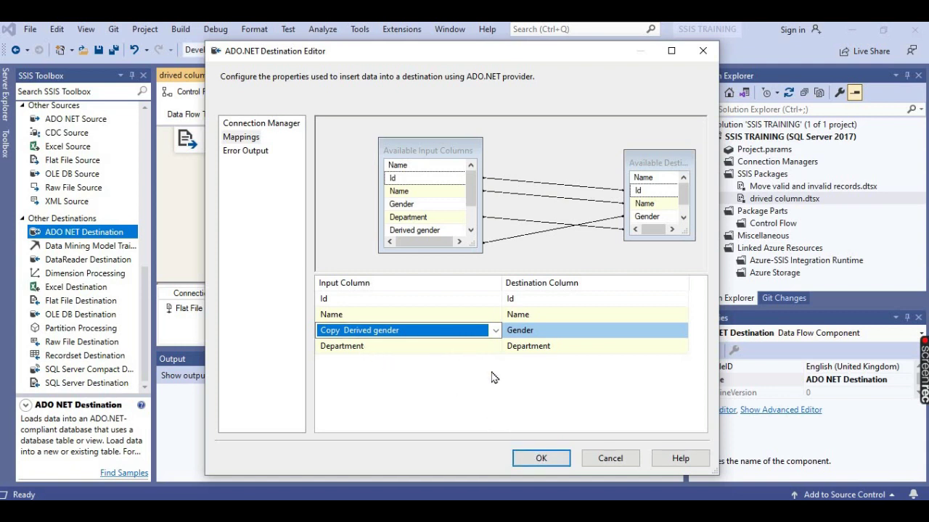
click(537, 461)
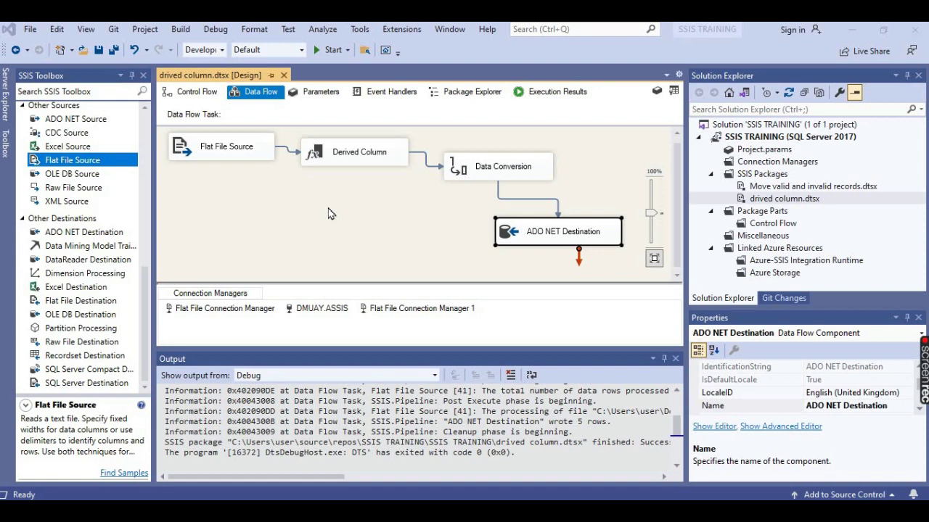
Run the derived column package to load the employee rows into the destination table
click(324, 54)
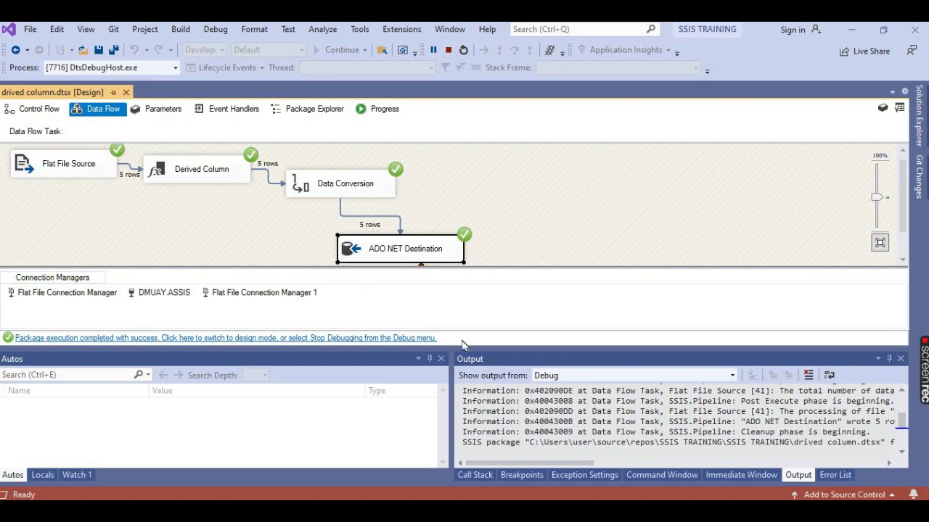
Switch to SQL Server Management Studio, run the select query on Employee_ONE, and examine the Gender column
key(alt+Tab)
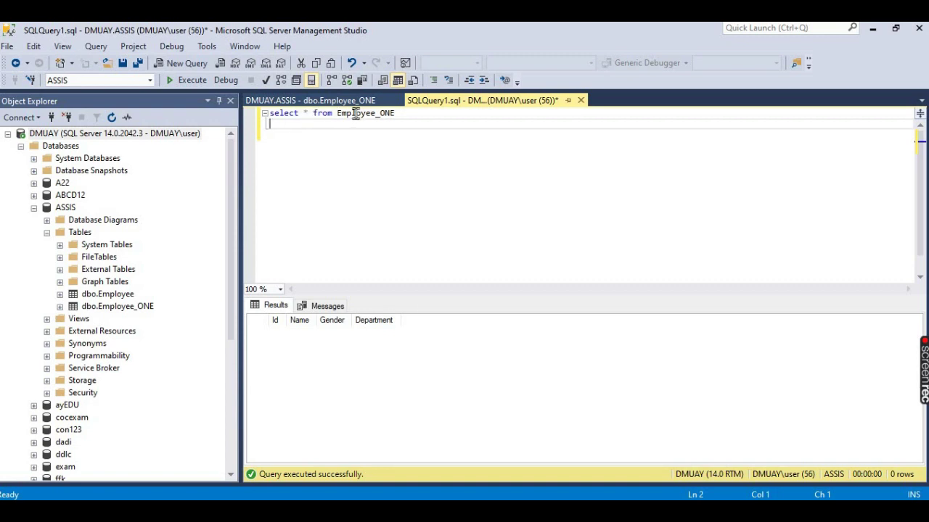
drag(398, 113, 259, 114)
click(196, 86)
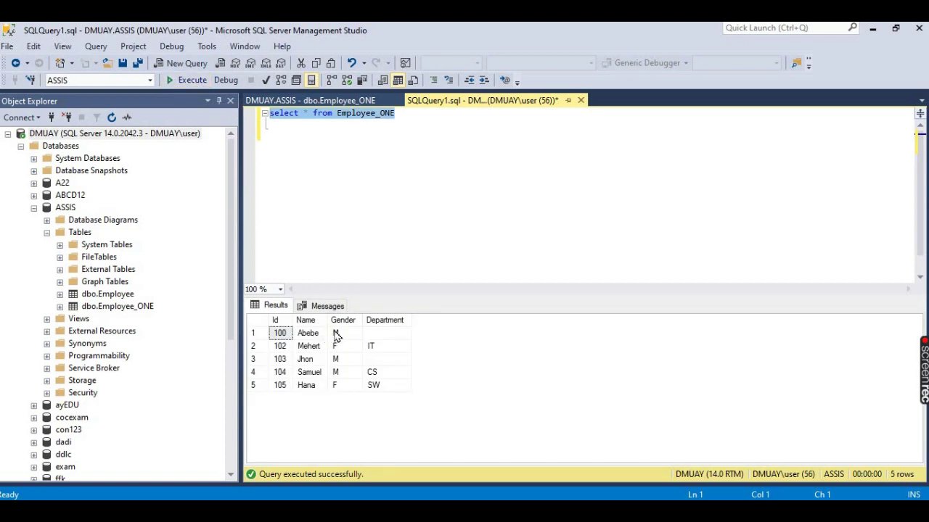
click(338, 322)
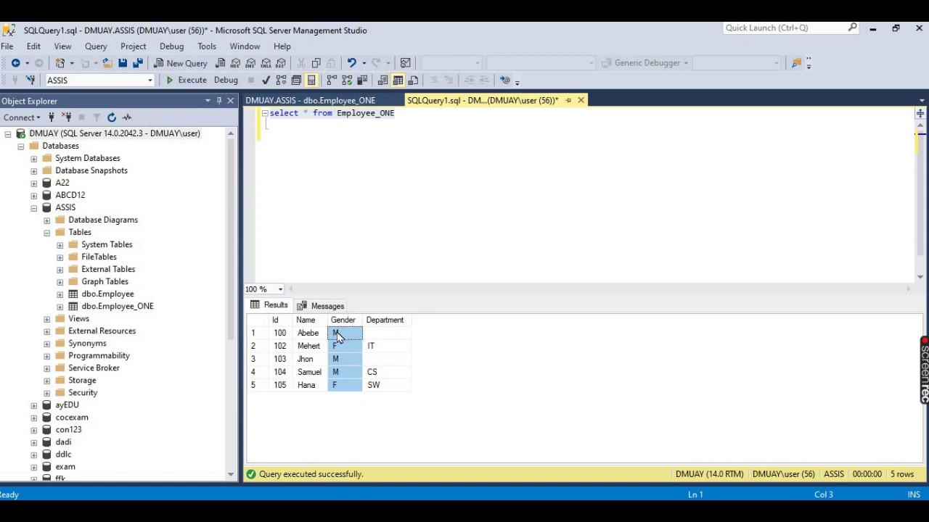
mouse_move(925, 377)
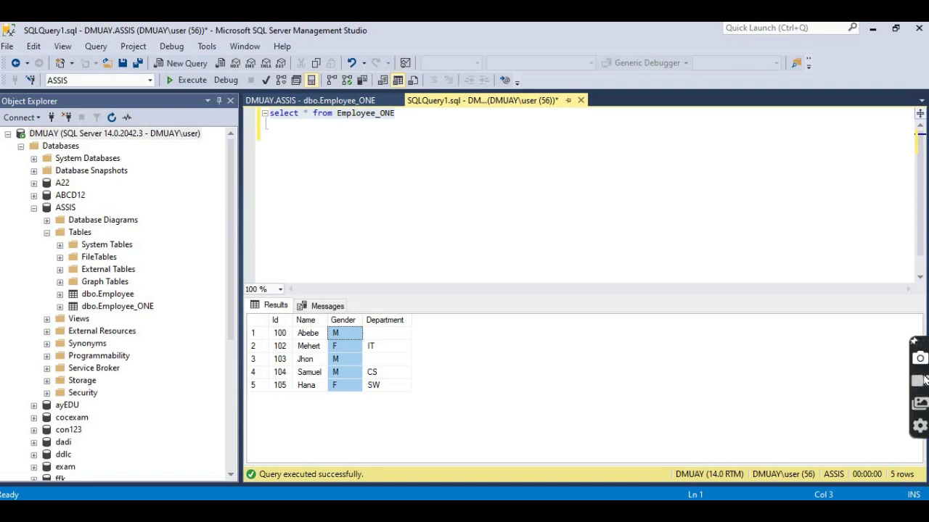